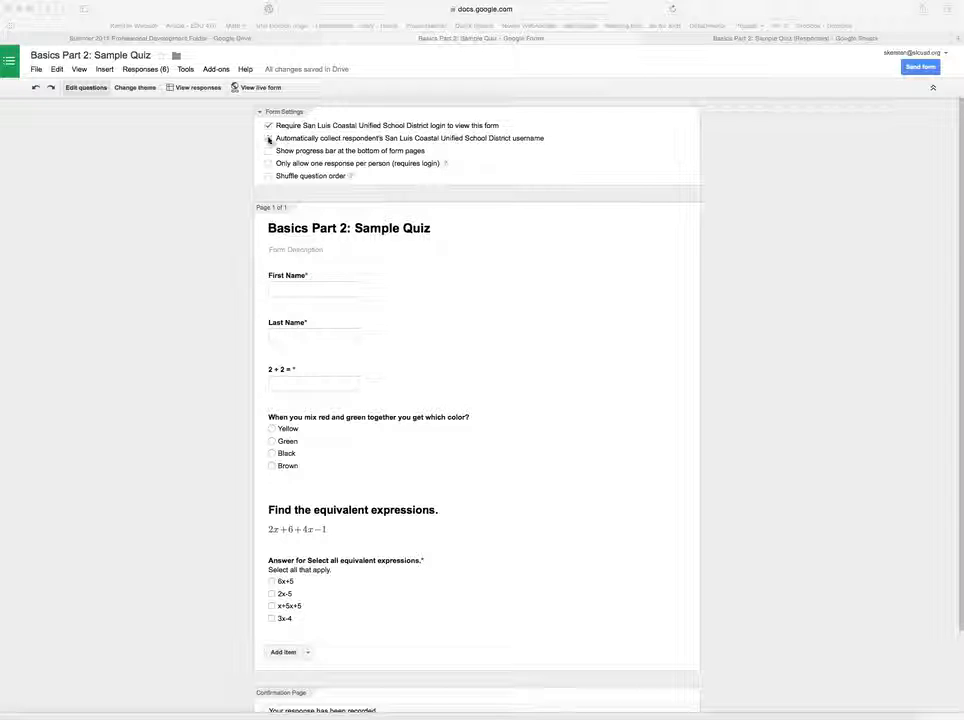
left_click(268, 138)
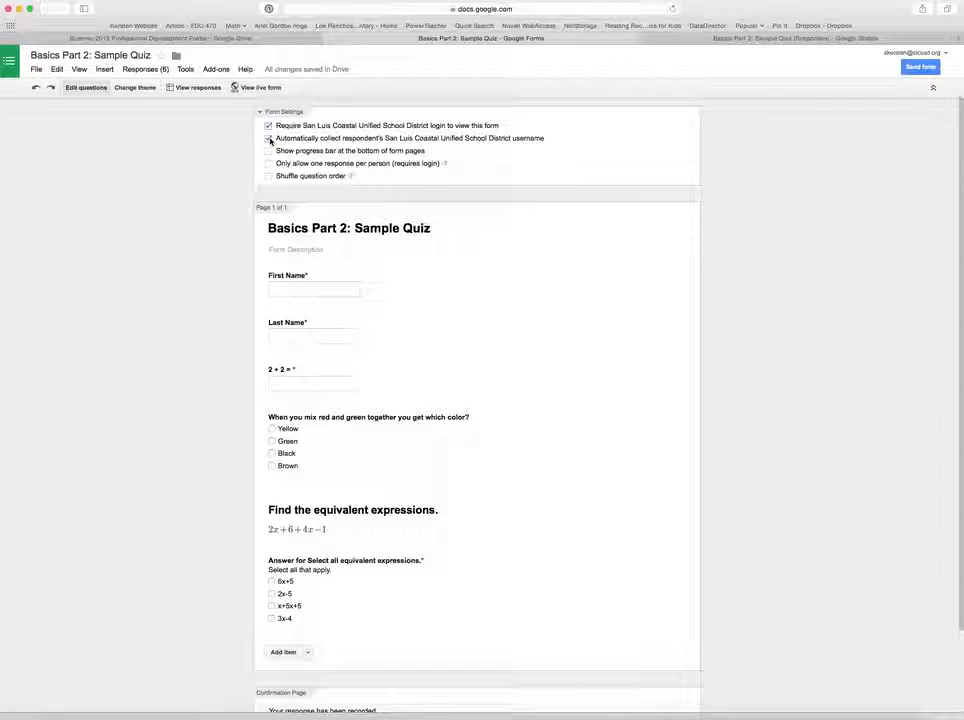
left_click(268, 138)
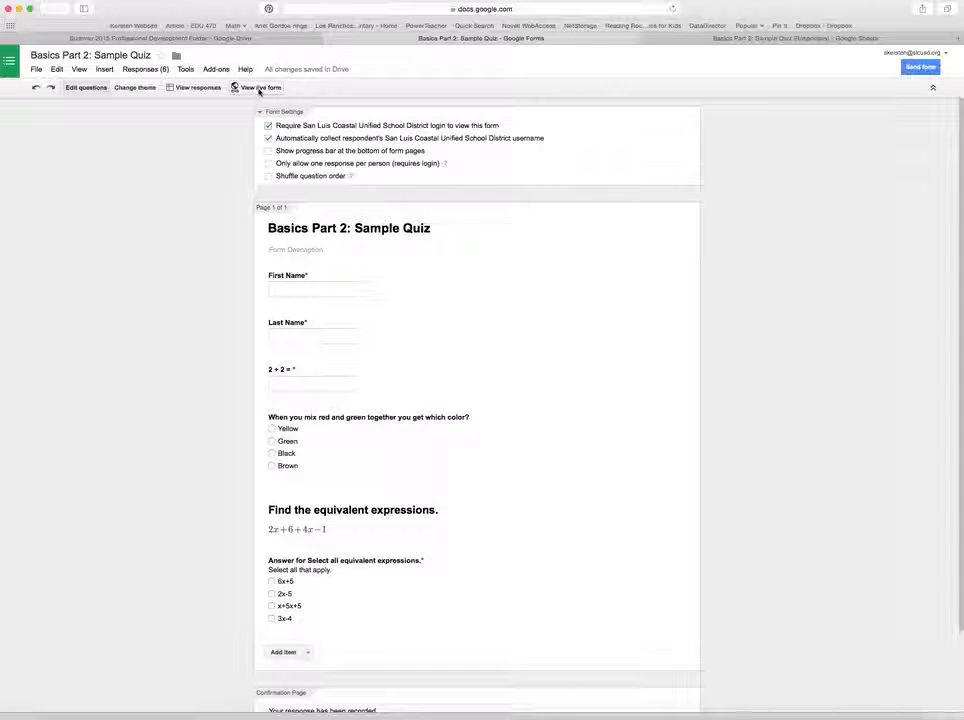
Open the live quiz form and fill in the first name as Perfect and the last name as Student
left_click(259, 88)
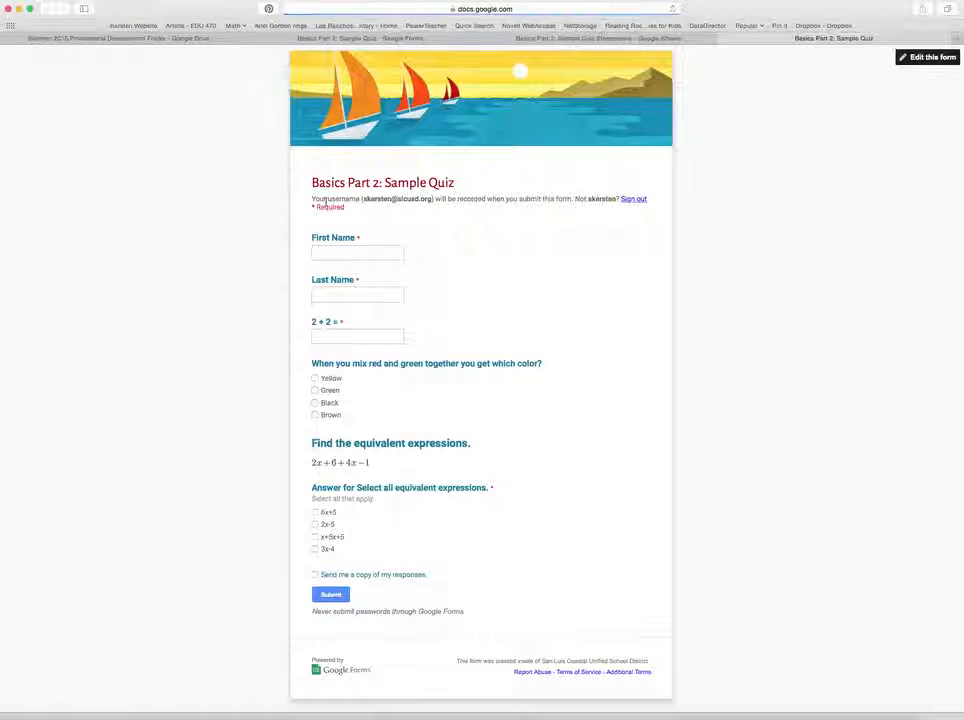
left_click(338, 252)
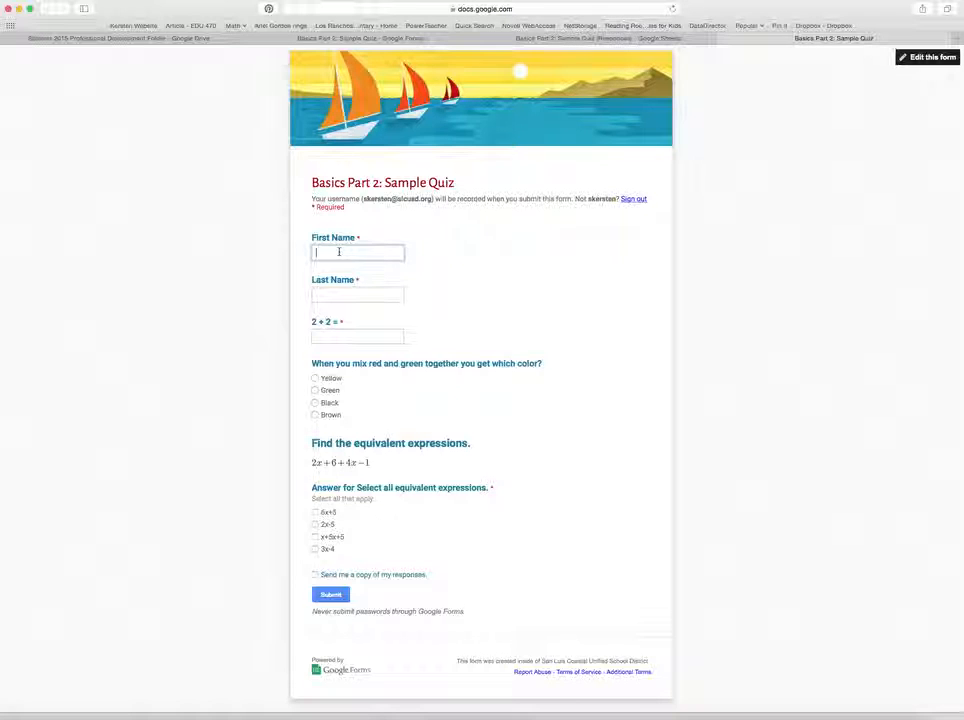
type("Perfect")
key("Tab")
type("Stud")
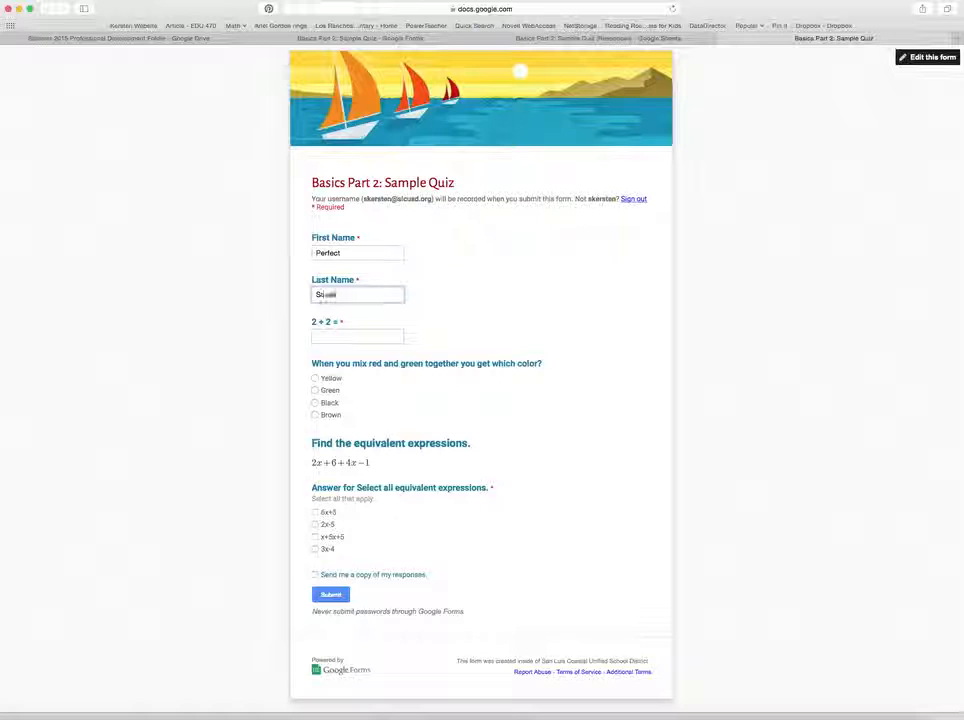
type("ent")
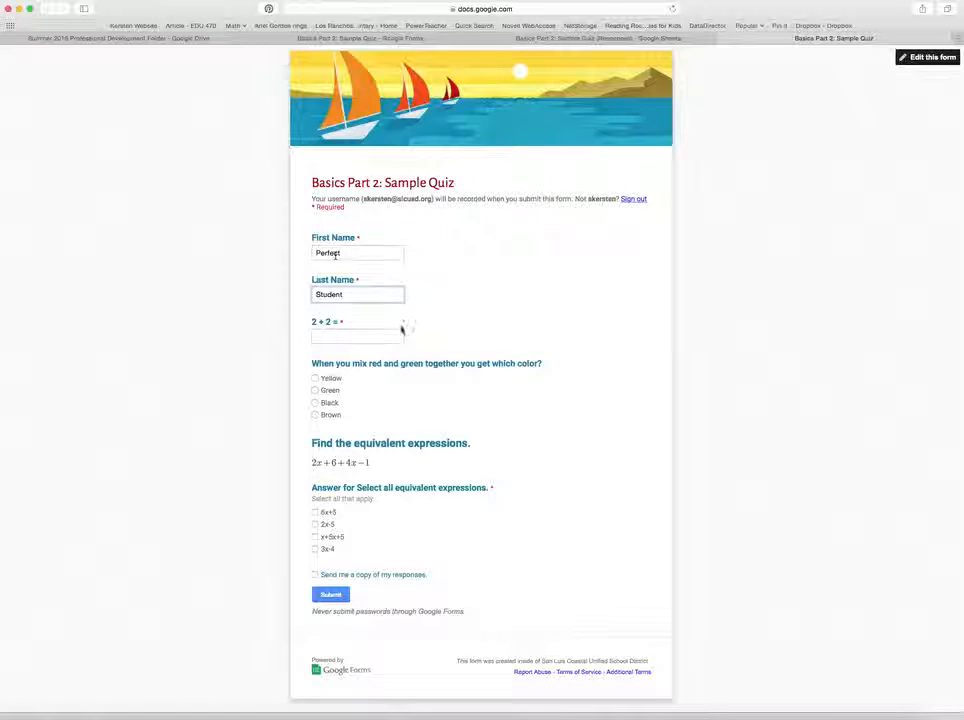
Answer the quiz with 4, Yellow, 6x+5 and x+5x+5, and submit the response
left_click(372, 336)
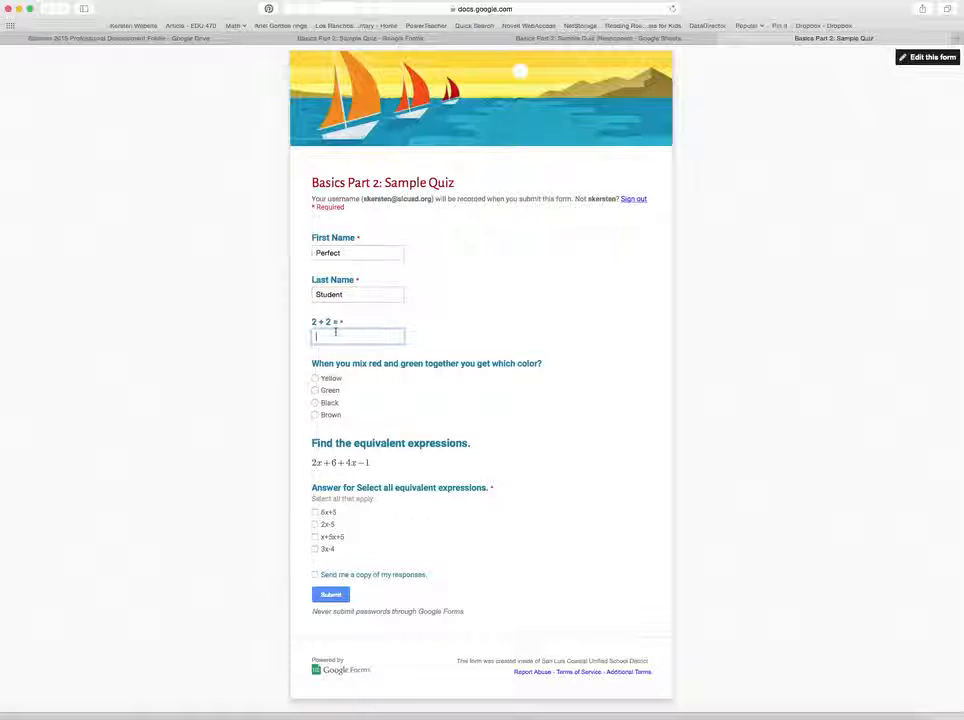
type("4")
left_click(315, 378)
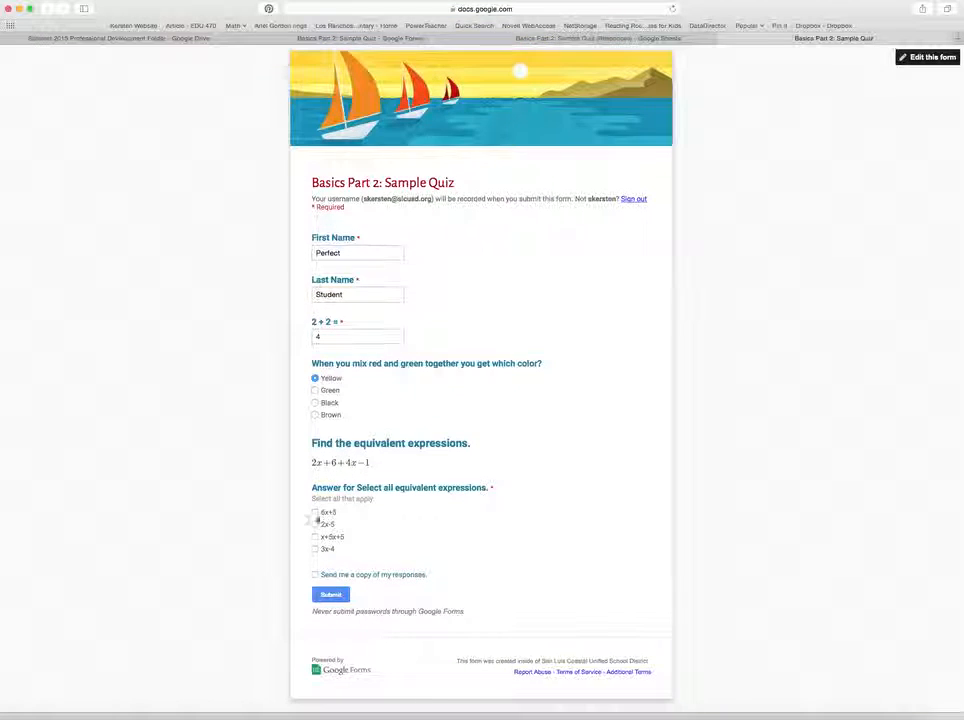
left_click(315, 512)
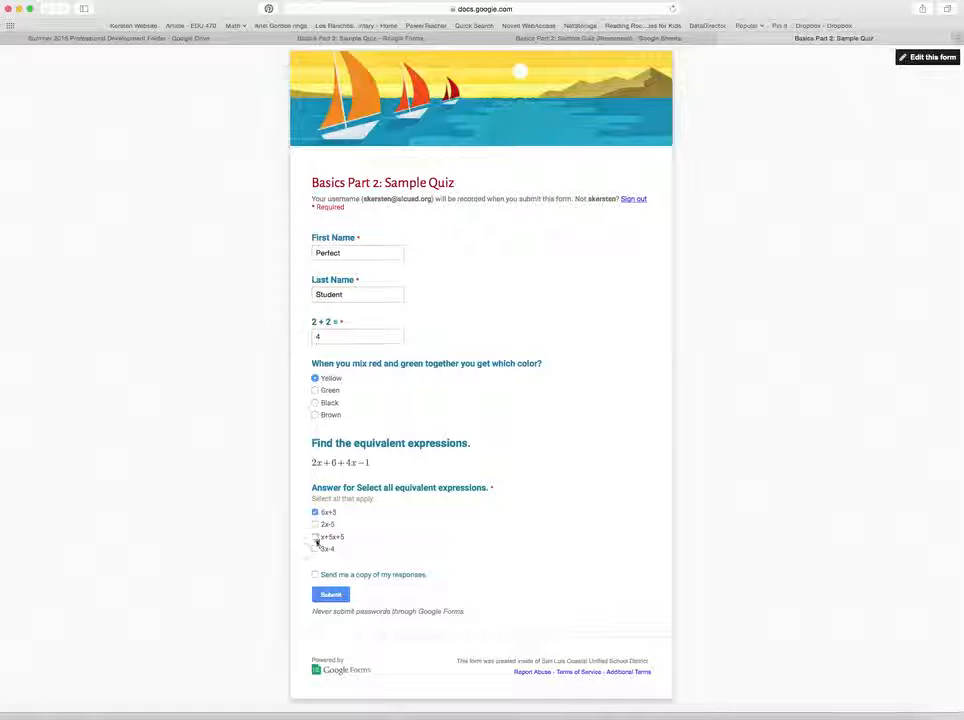
left_click(315, 537)
left_click(337, 596)
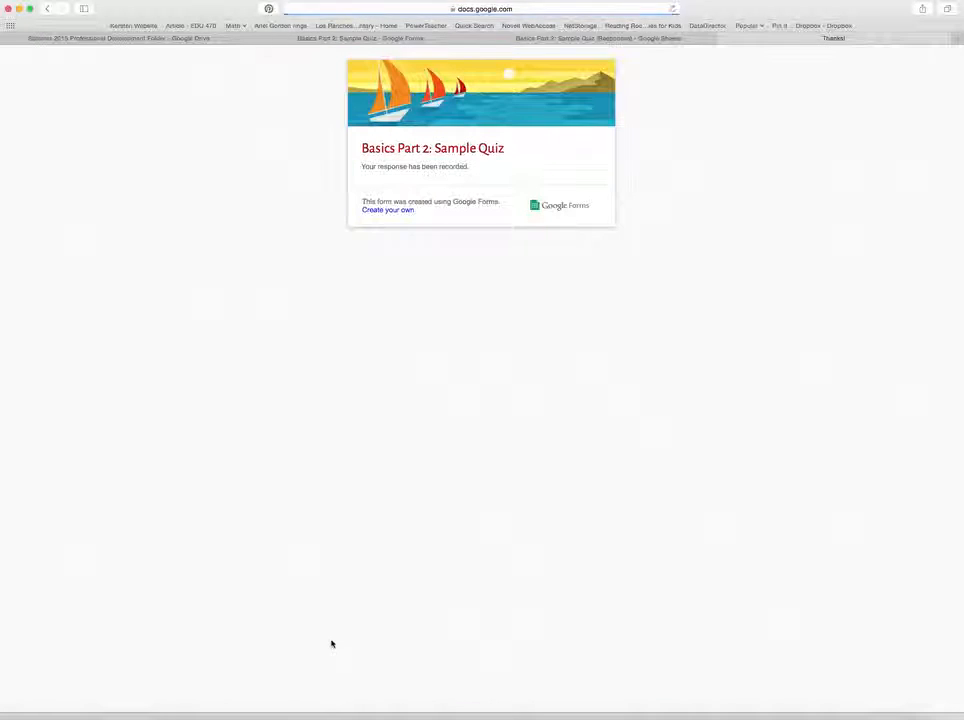
Return to the Basics Part 2: Sample Quiz form editor and view its responses spreadsheet
left_click(725, 39)
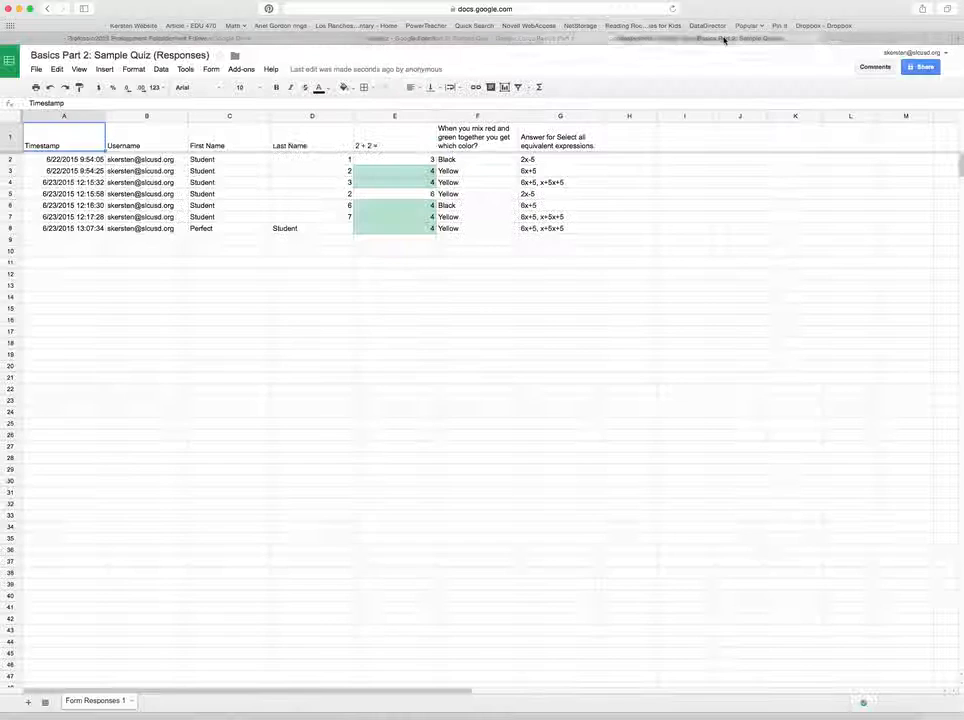
left_click(648, 41)
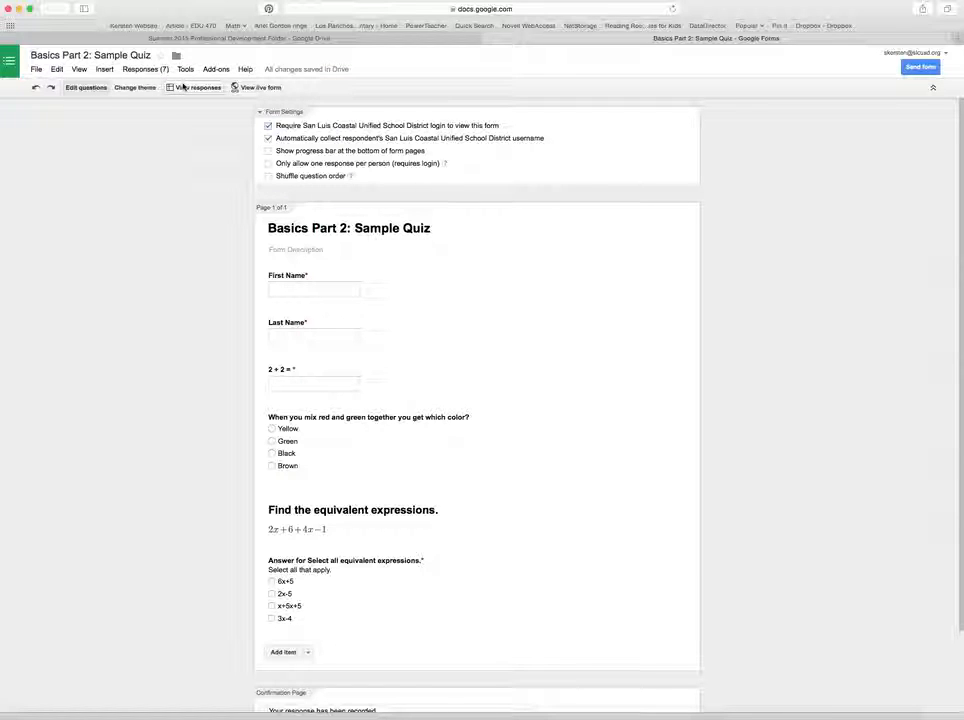
left_click(181, 88)
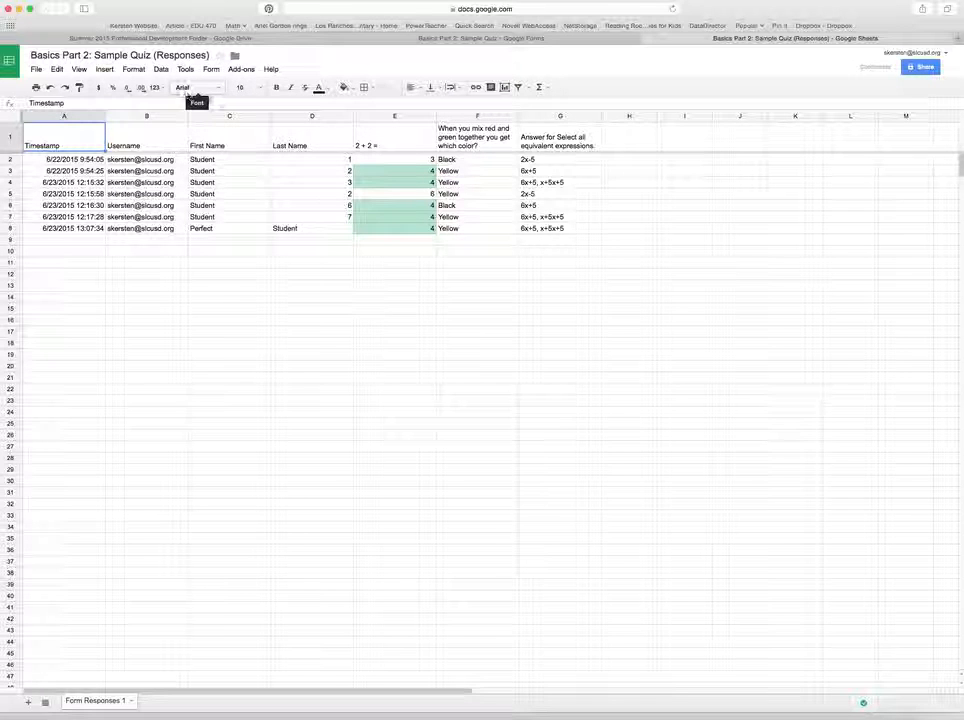
Search the spreadsheet add-on store for flubaroo and open the Flubaroo add-on's details
left_click(245, 71)
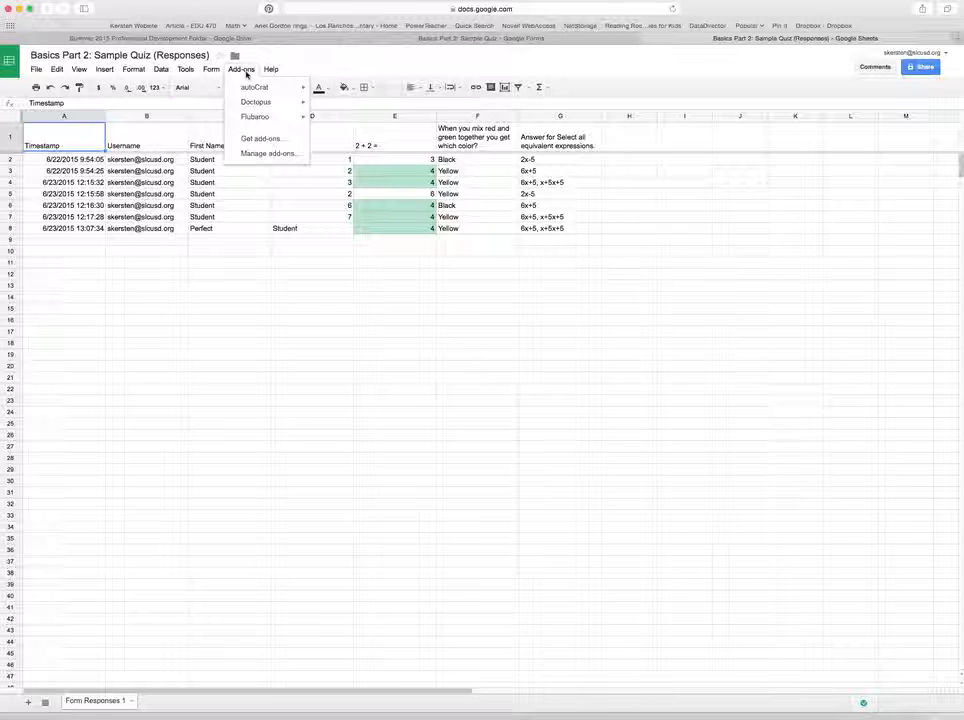
mouse_move(255, 119)
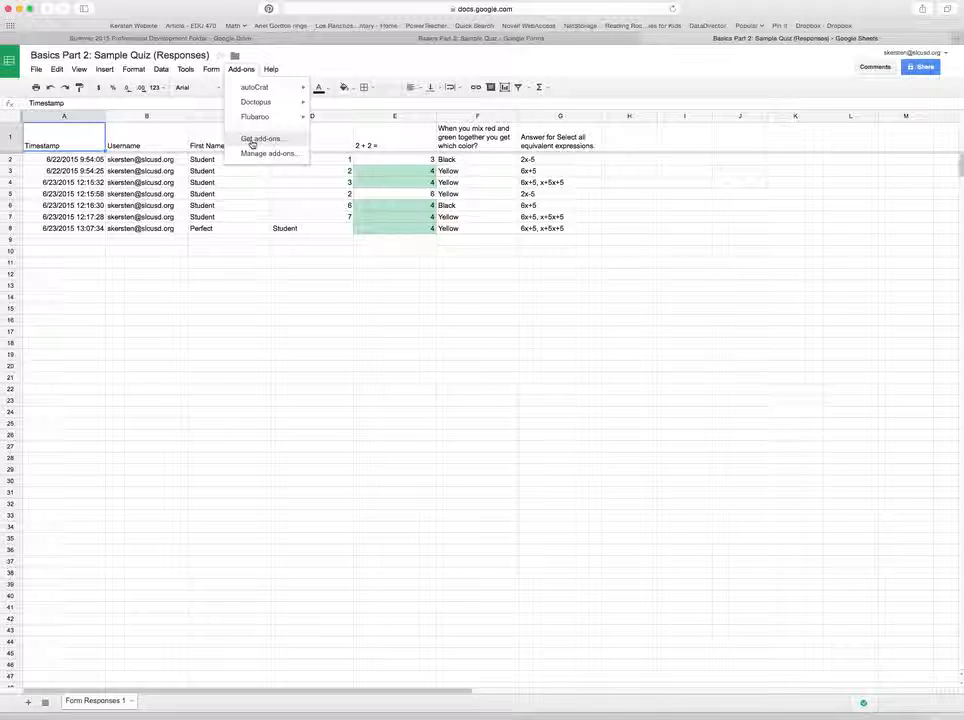
left_click(252, 142)
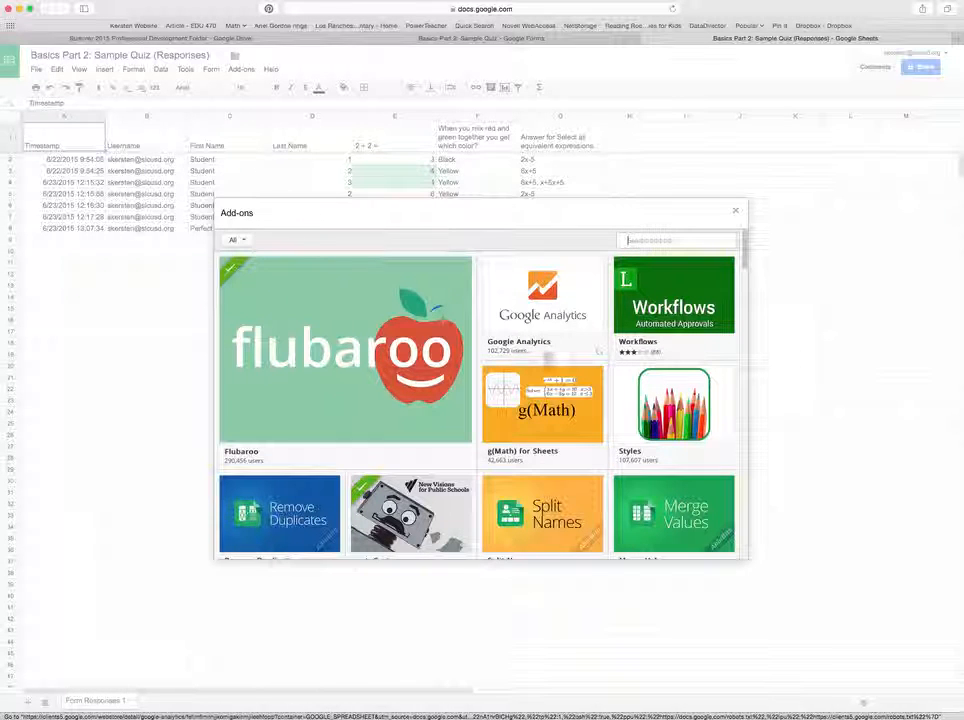
mouse_move(371, 359)
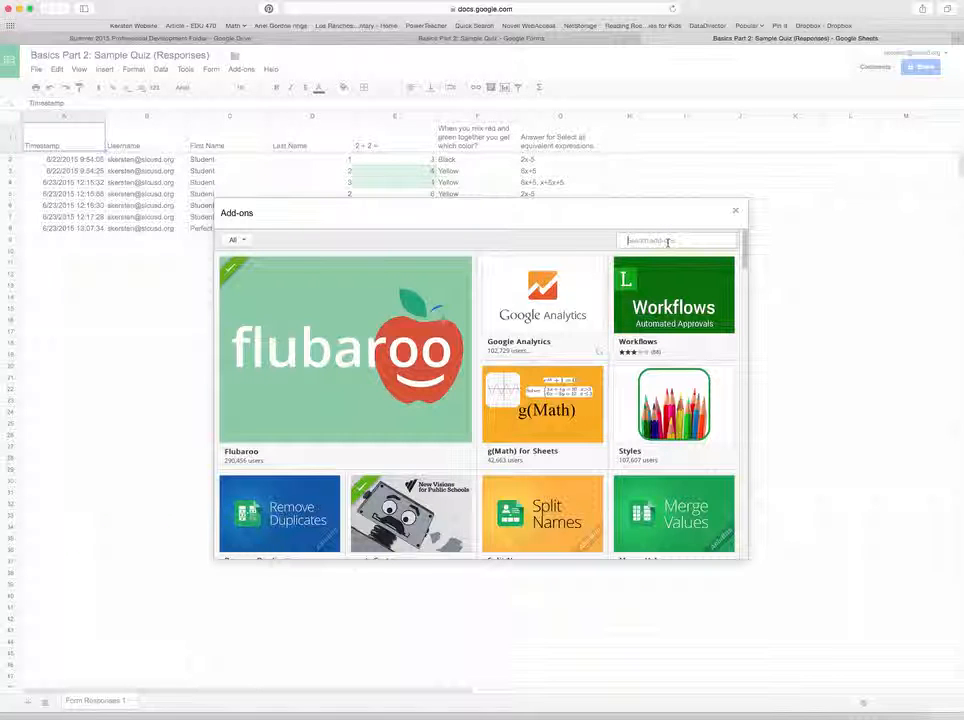
type("flubaroo")
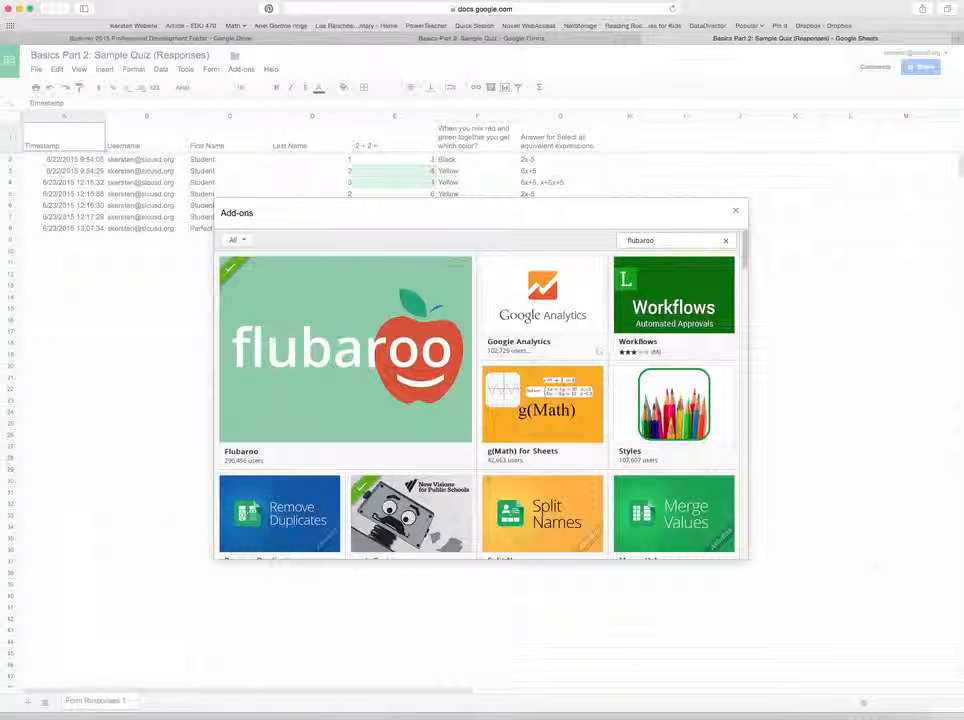
left_click(309, 340)
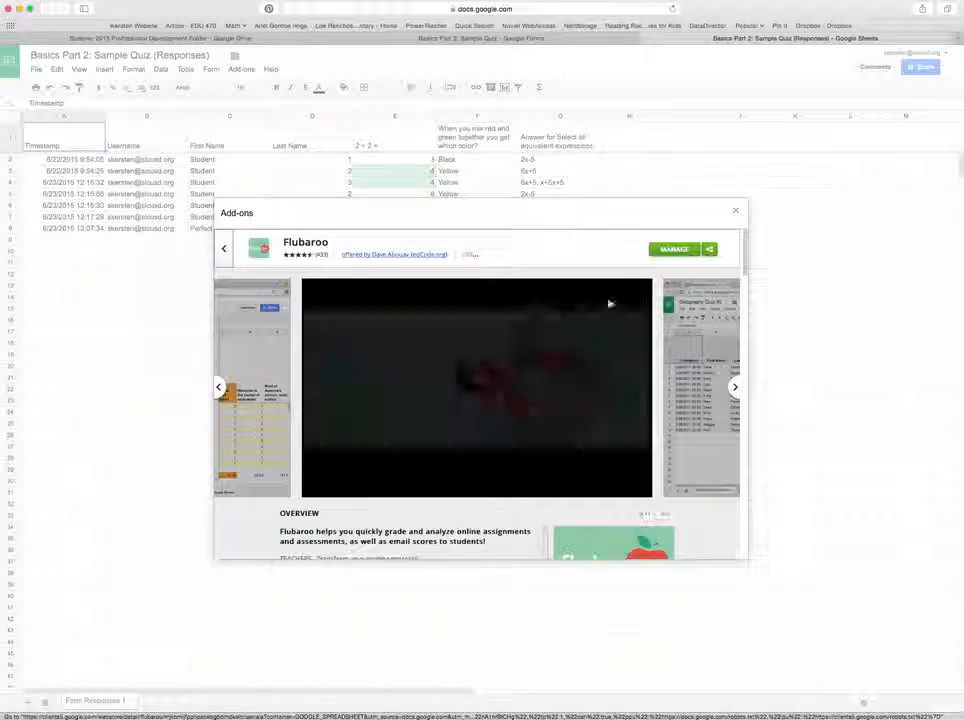
Choose to use Flubaroo in this document and close the add-on store
left_click(670, 251)
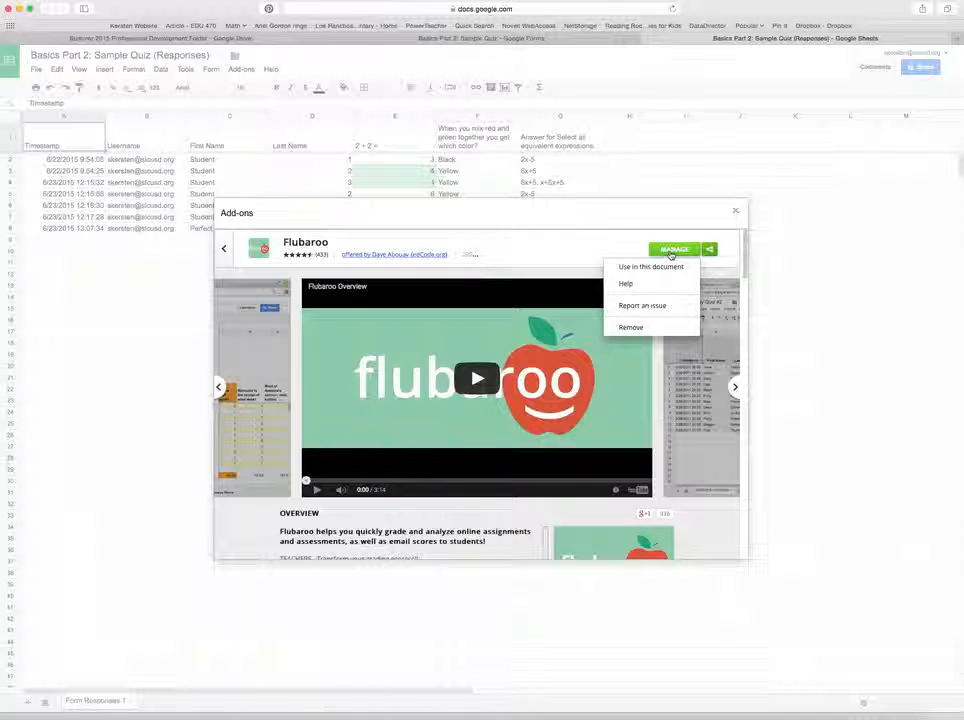
left_click(662, 268)
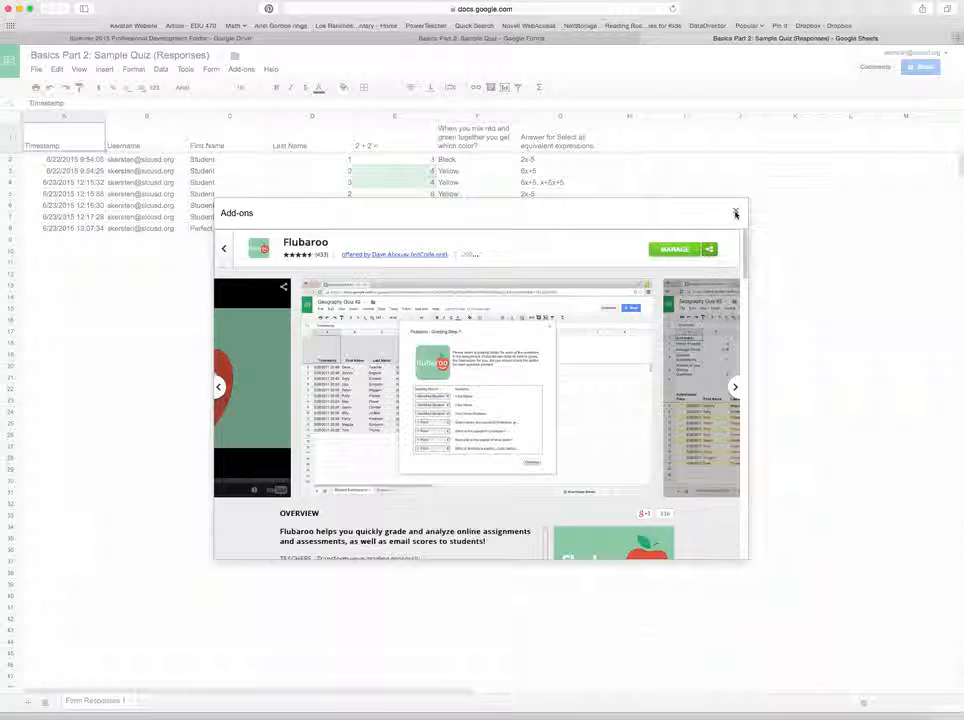
left_click(735, 213)
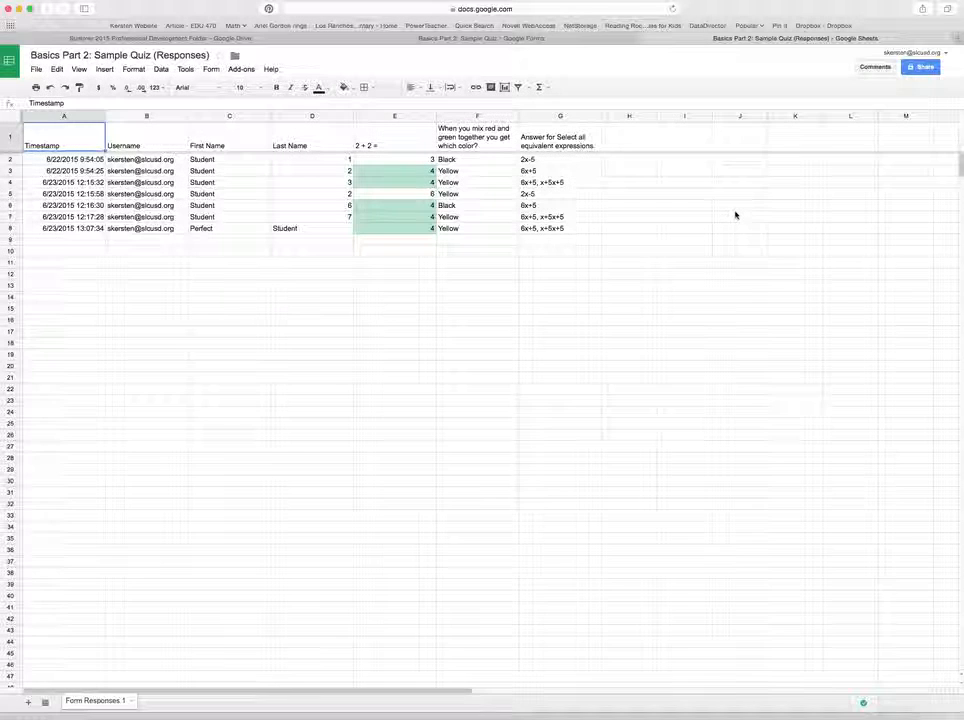
Enable Flubaroo in the responses sheet and dismiss its notification
left_click(237, 69)
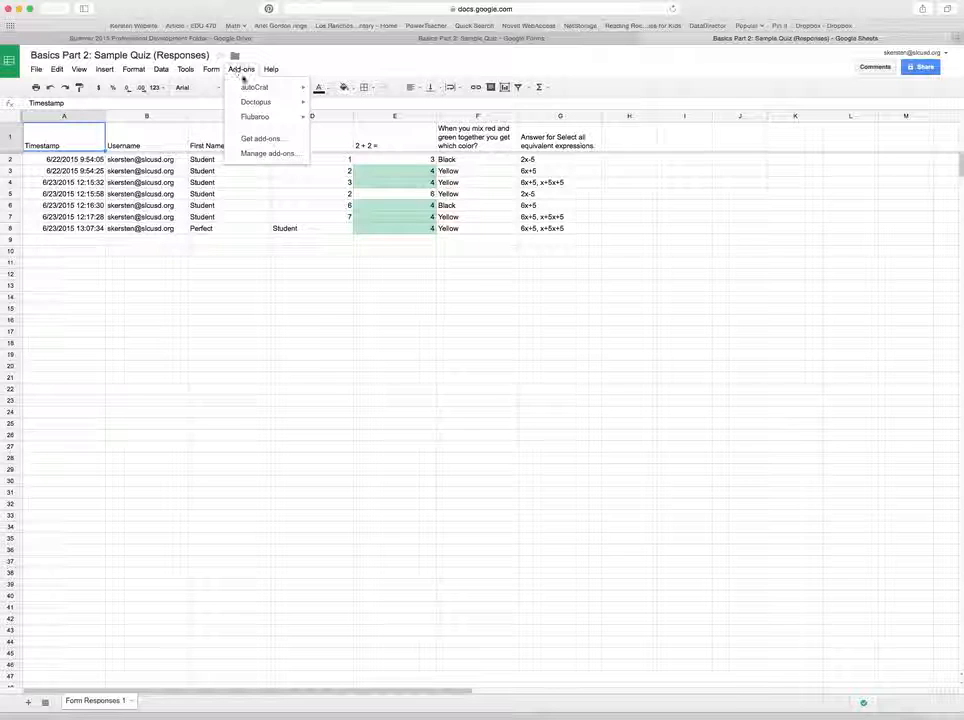
mouse_move(253, 117)
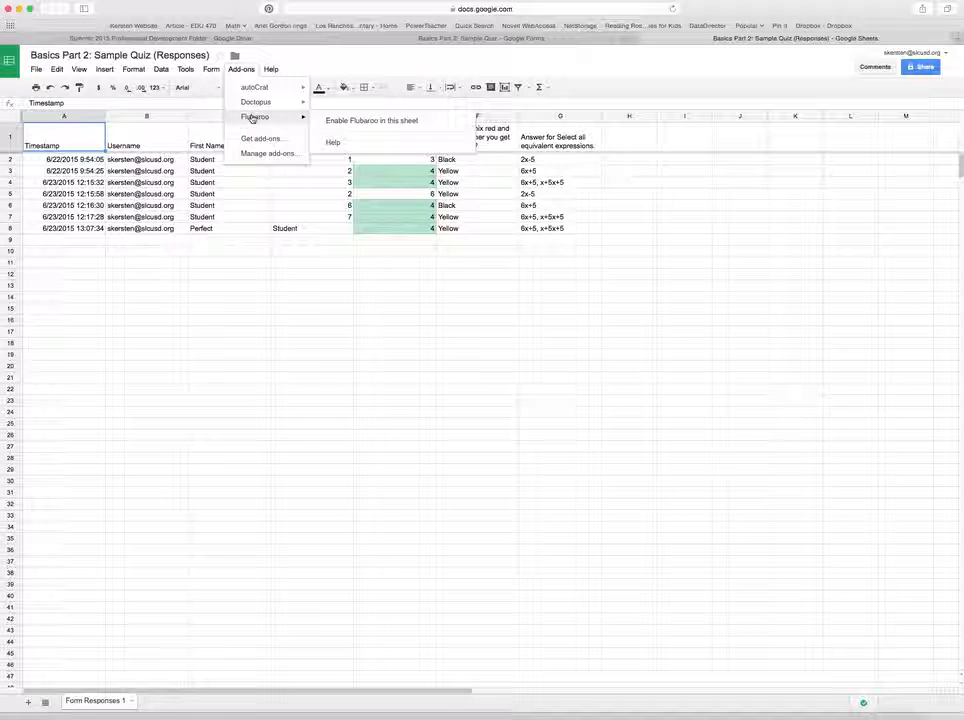
left_click(331, 121)
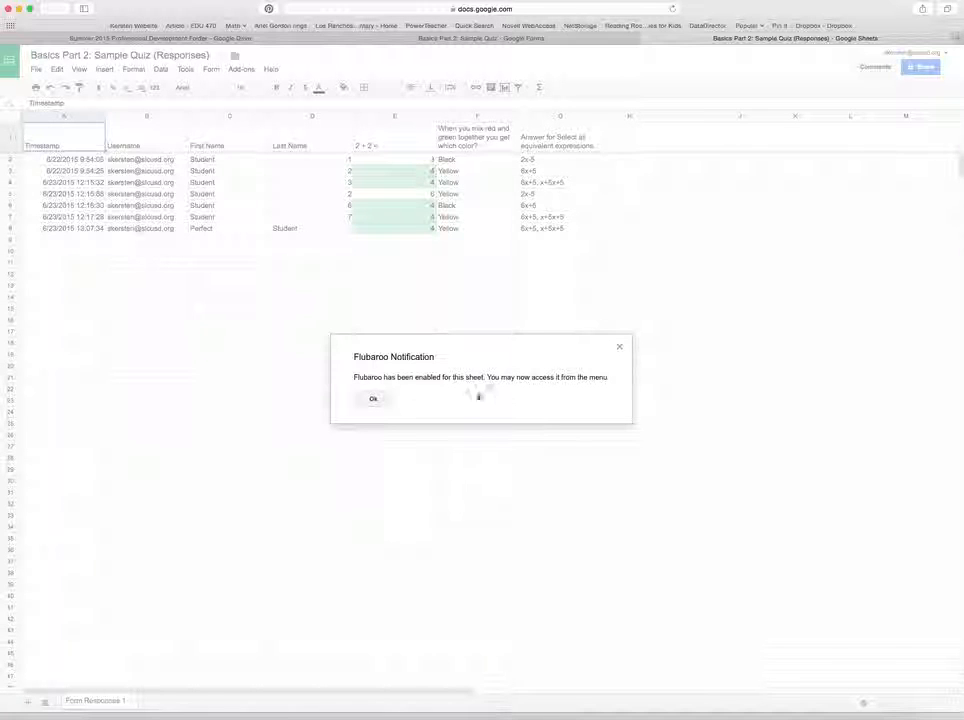
left_click(374, 399)
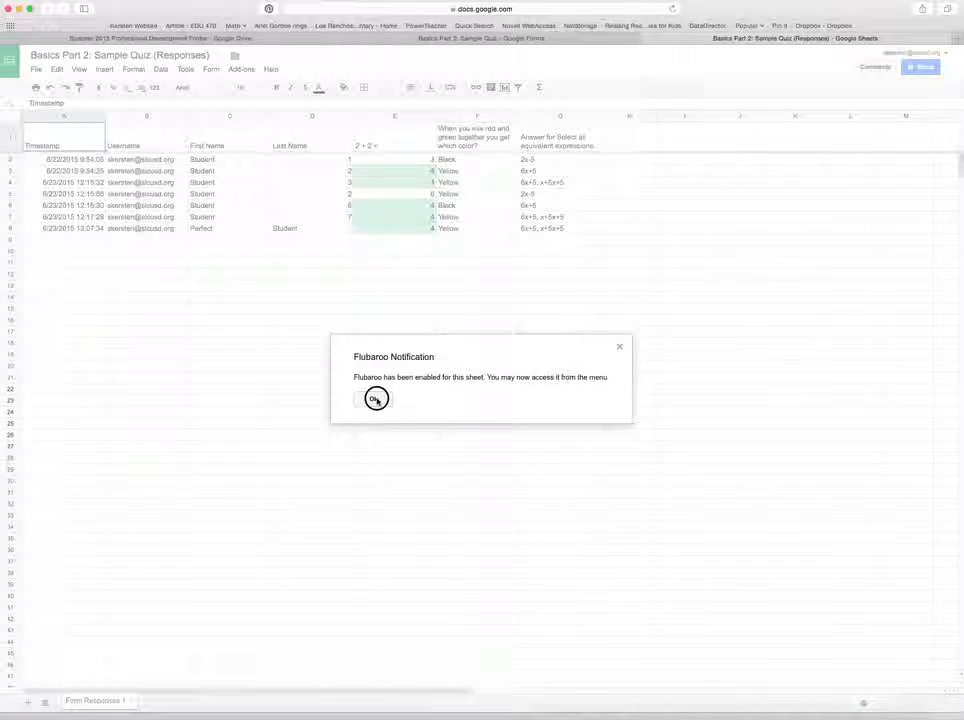
Start grading the assignment with Flubaroo and set the equivalent expressions question to 2 Points
left_click(245, 70)
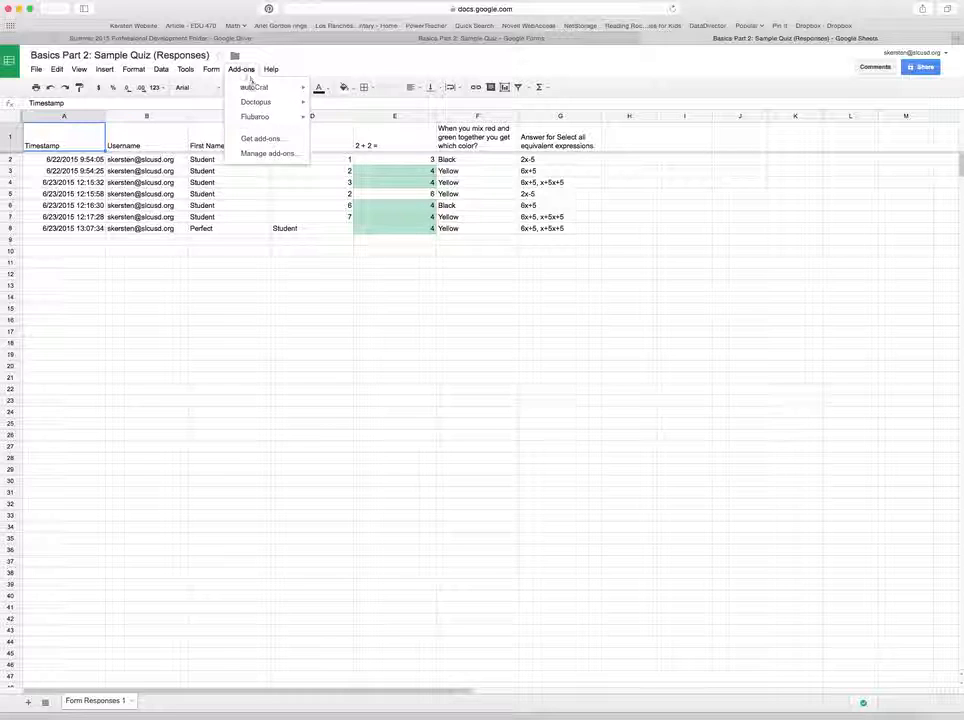
mouse_move(260, 121)
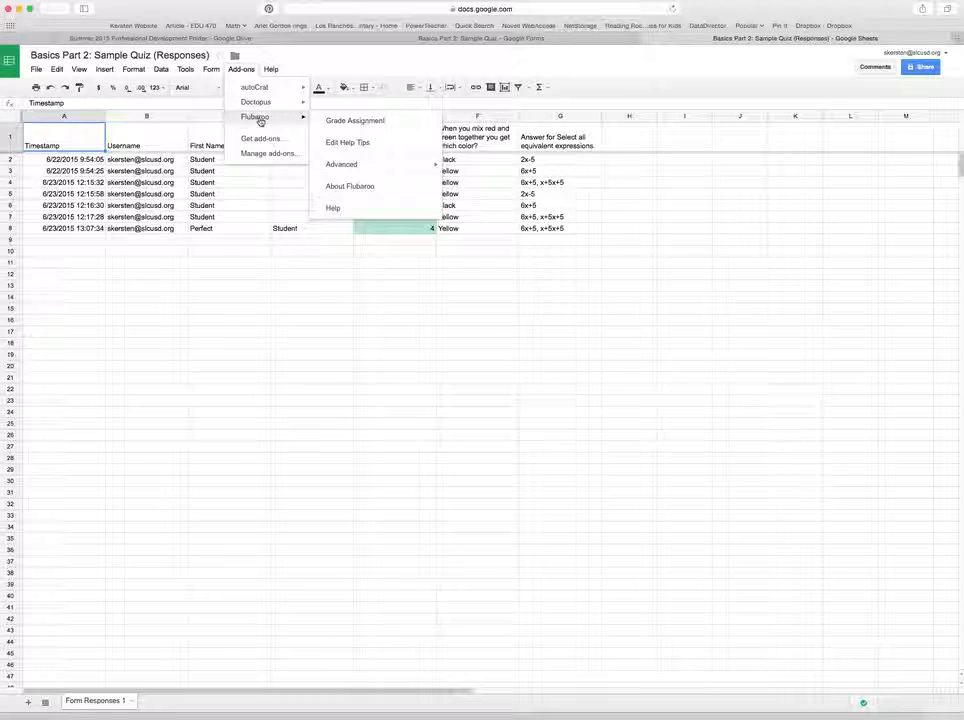
left_click(338, 121)
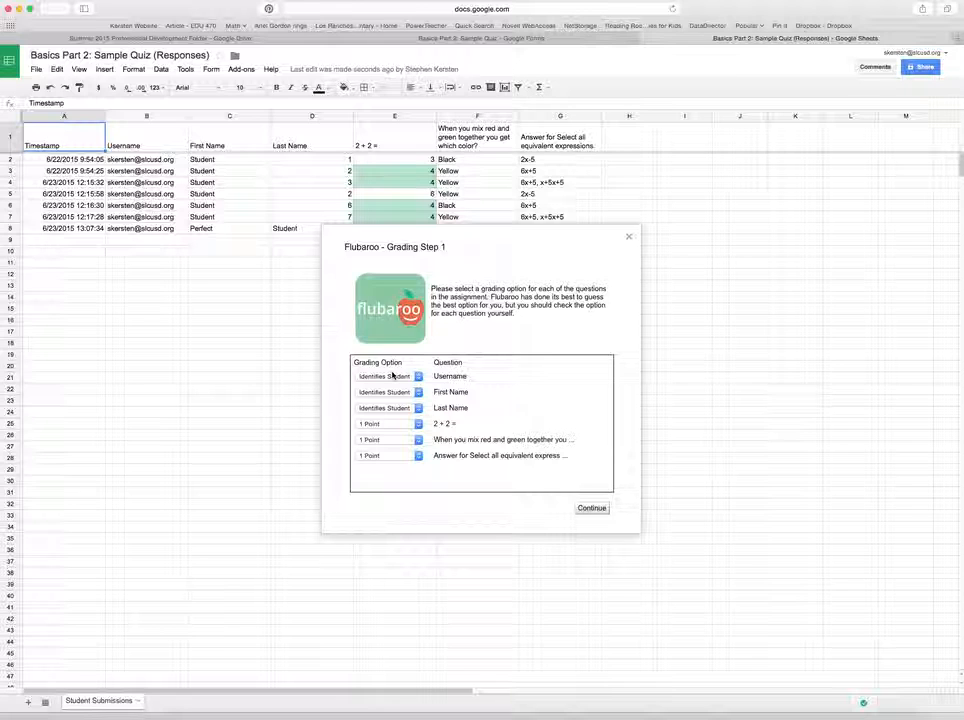
left_click(417, 456)
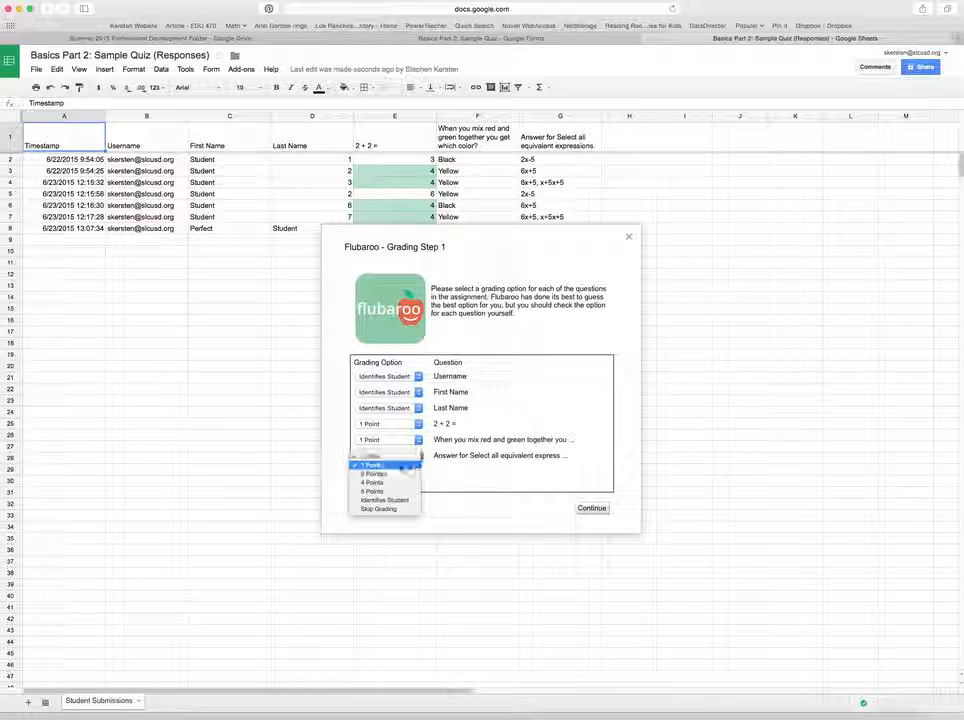
left_click(400, 466)
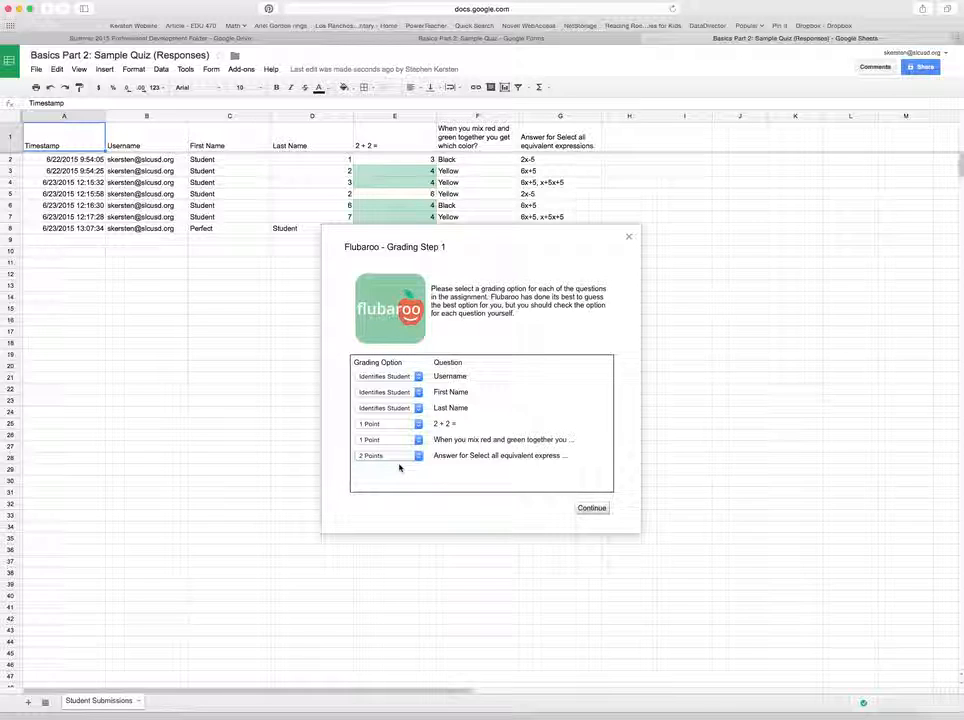
Try the Skip Grading option on the equivalent expressions question and restore its value of 2 Points
left_click(398, 457)
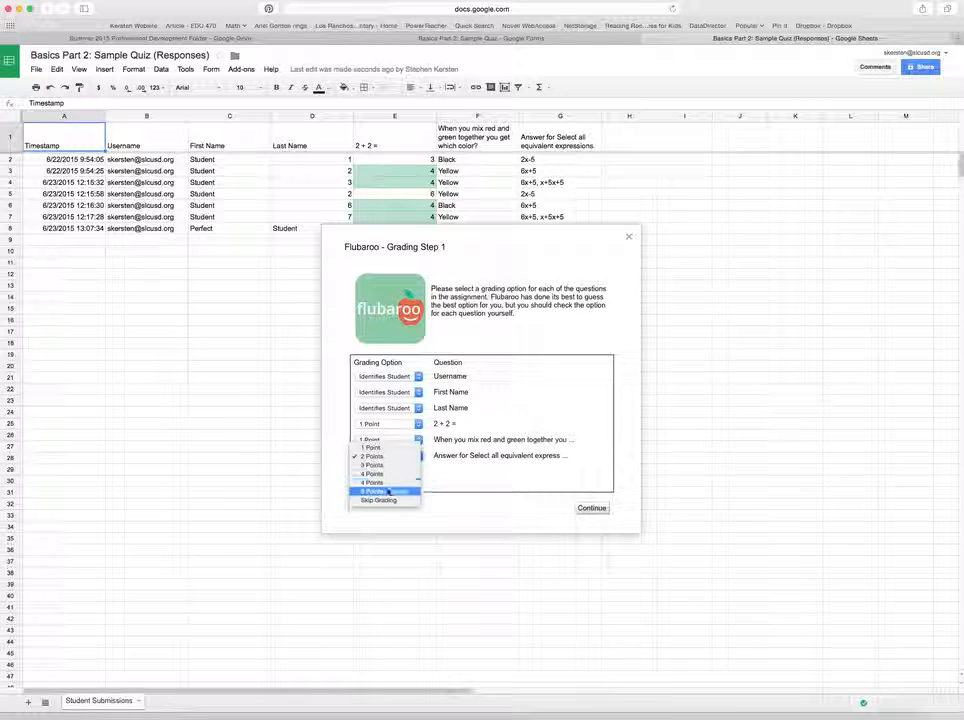
left_click(391, 499)
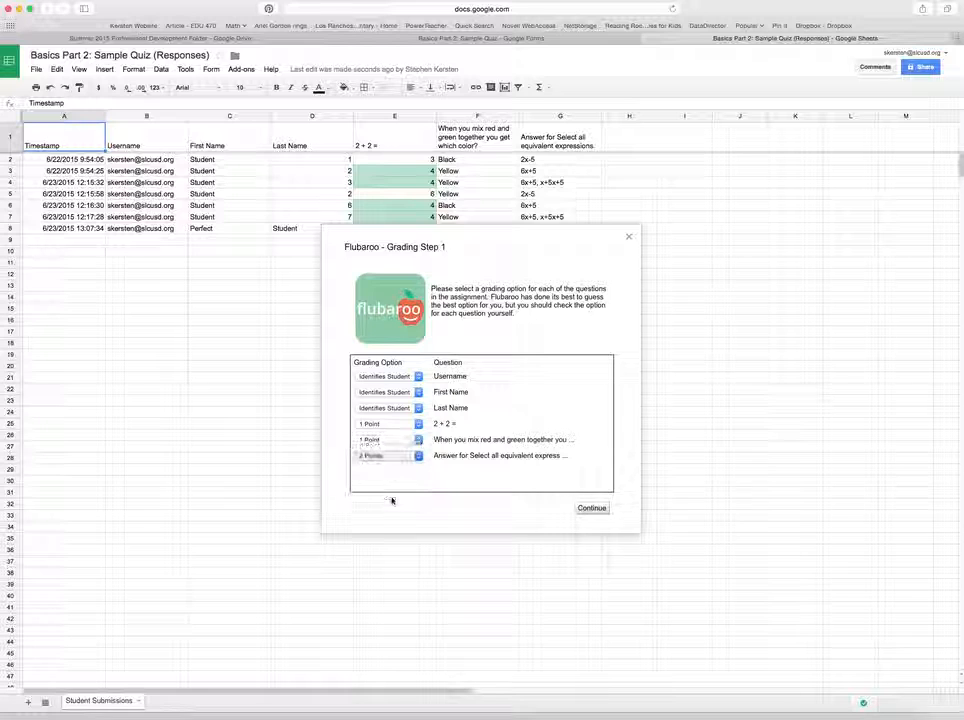
left_click(409, 458)
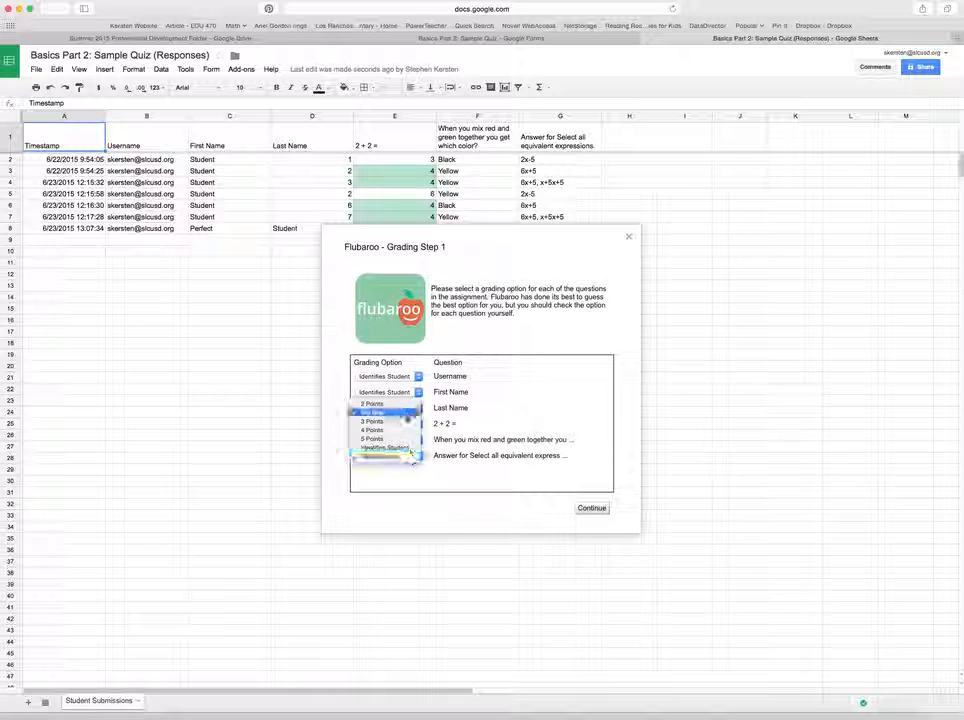
left_click(404, 412)
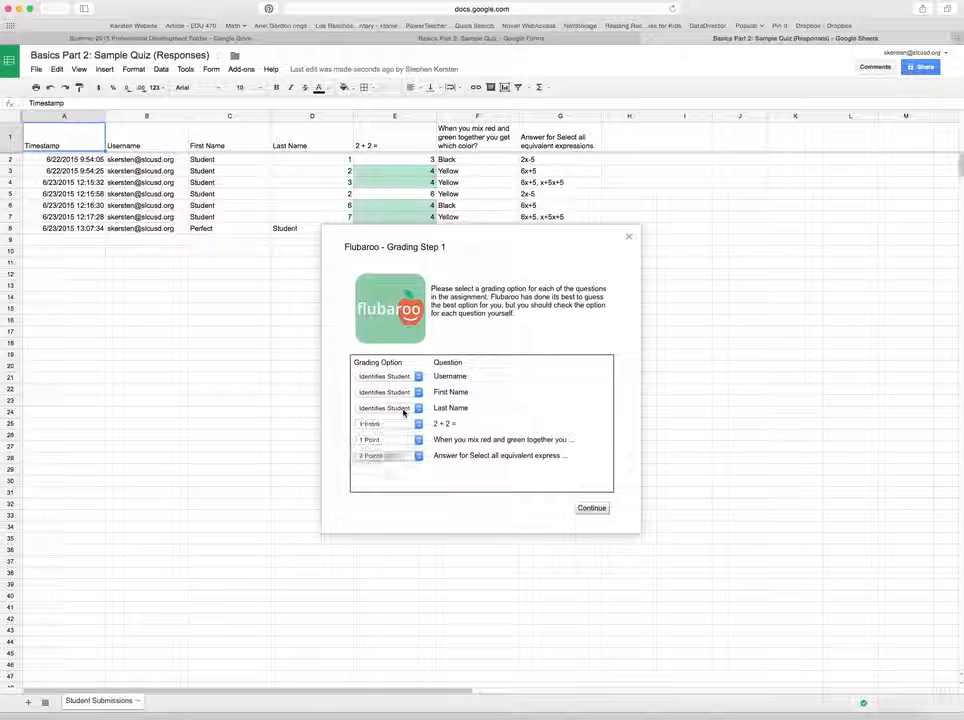
Accept the grading options, grade against the submission from Tue Jun 23 2015 13:07:33 as the answer key, and view the grades
left_click(589, 508)
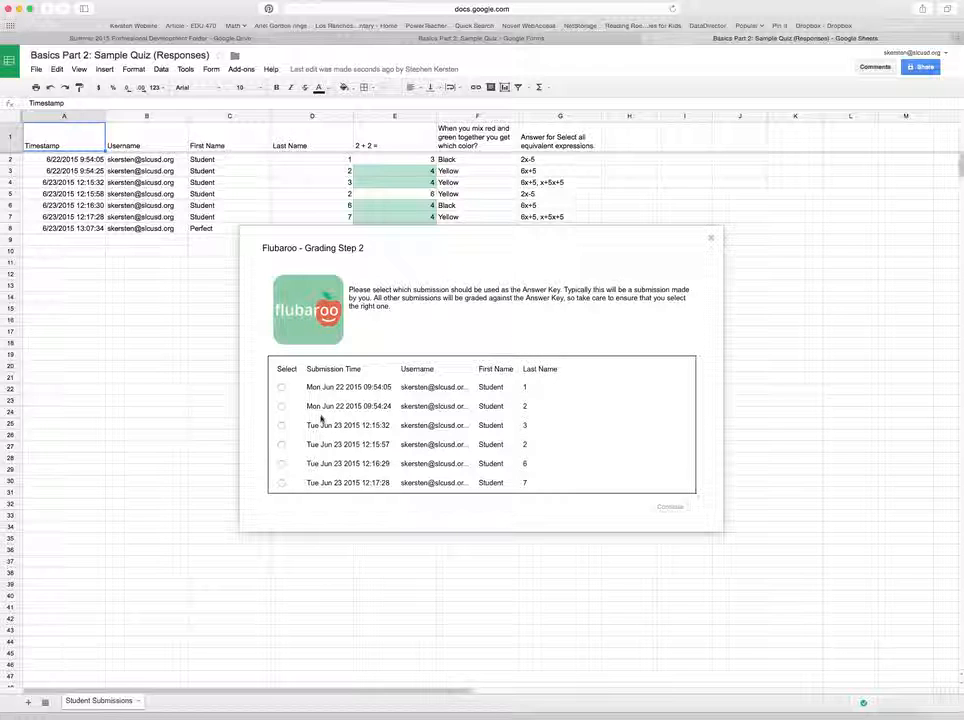
scroll(321, 421, "down", 1)
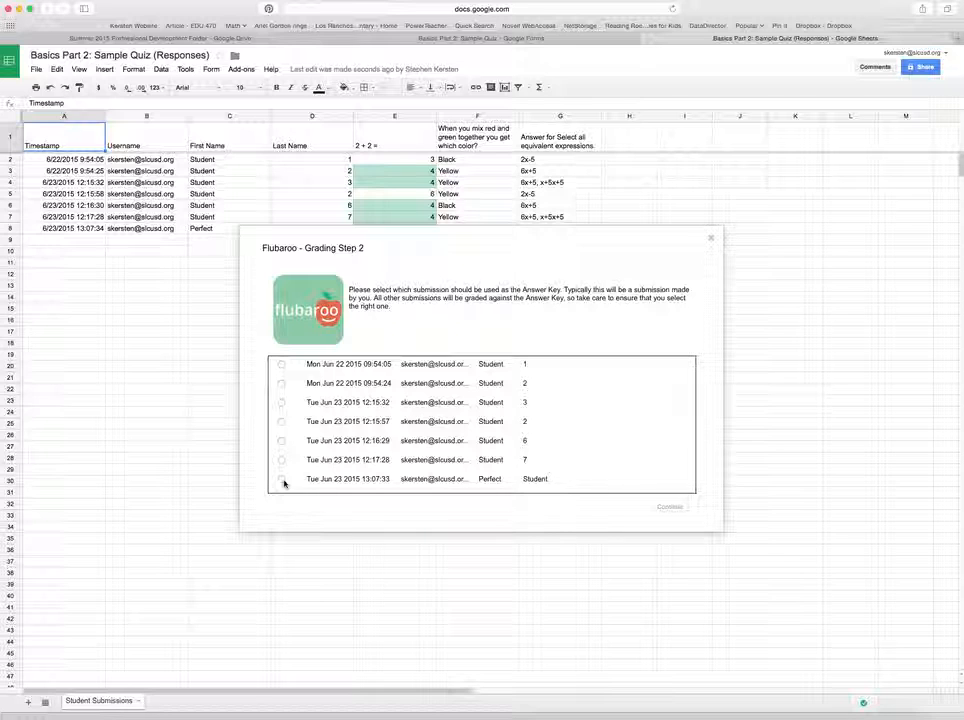
left_click(281, 480)
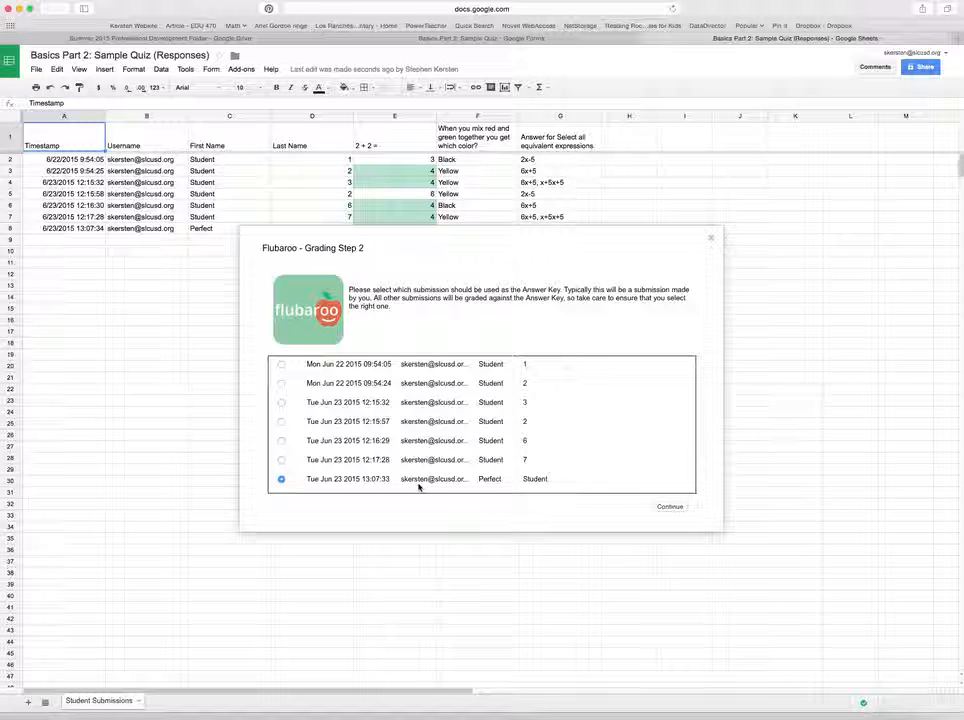
left_click(667, 508)
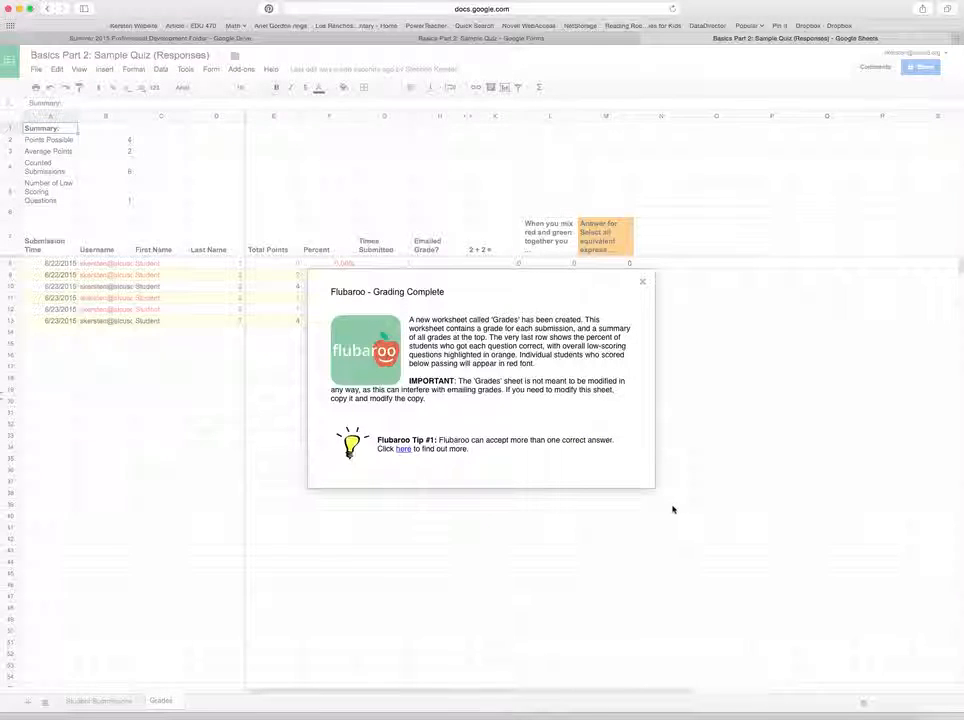
scroll(568, 383, "down", 2)
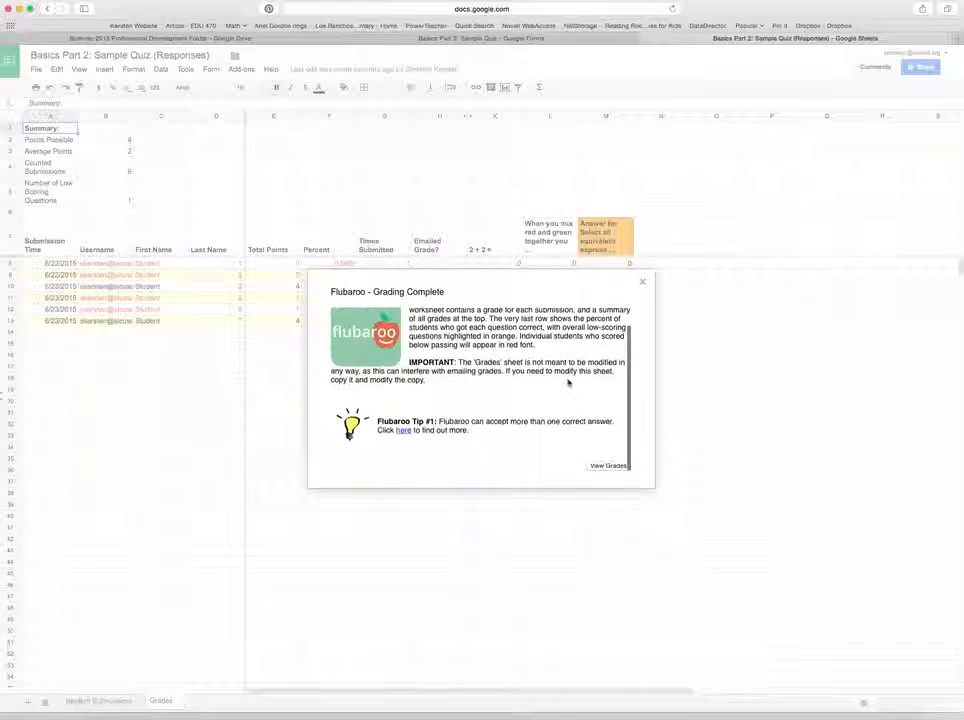
left_click(609, 466)
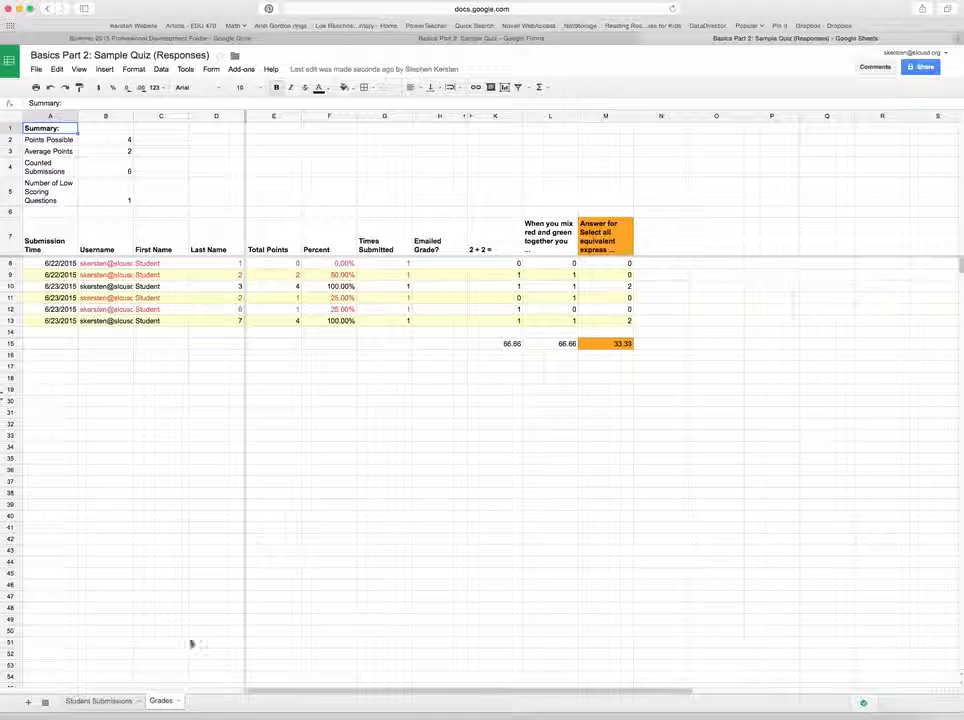
Compare the Grades sheet with the original Student Submissions sheet and return to Grades
left_click(161, 703)
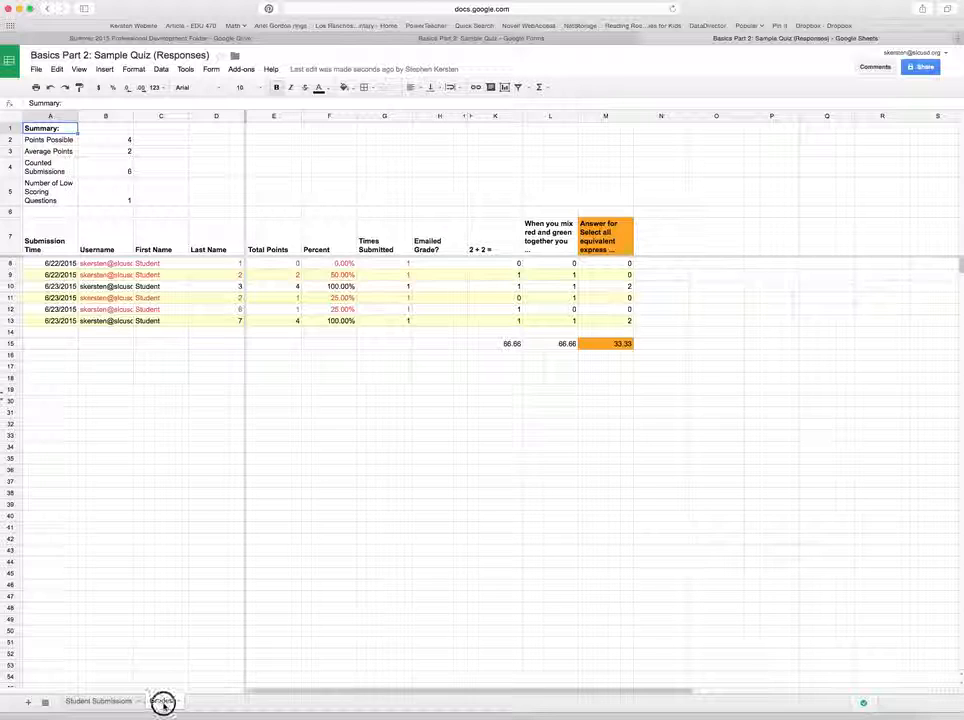
left_click(92, 702)
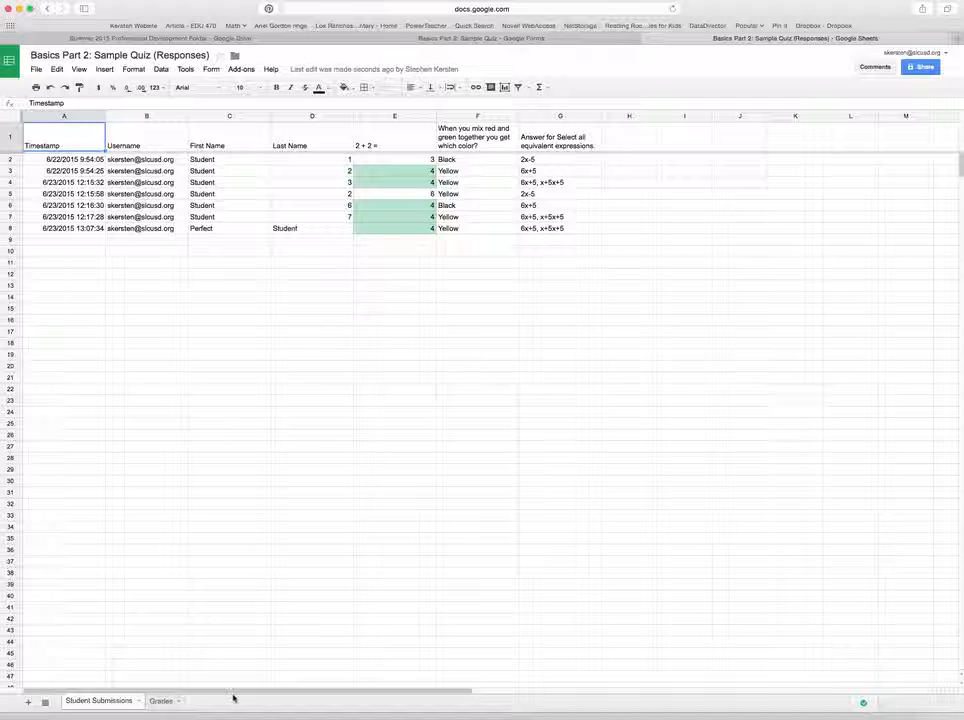
left_click(160, 703)
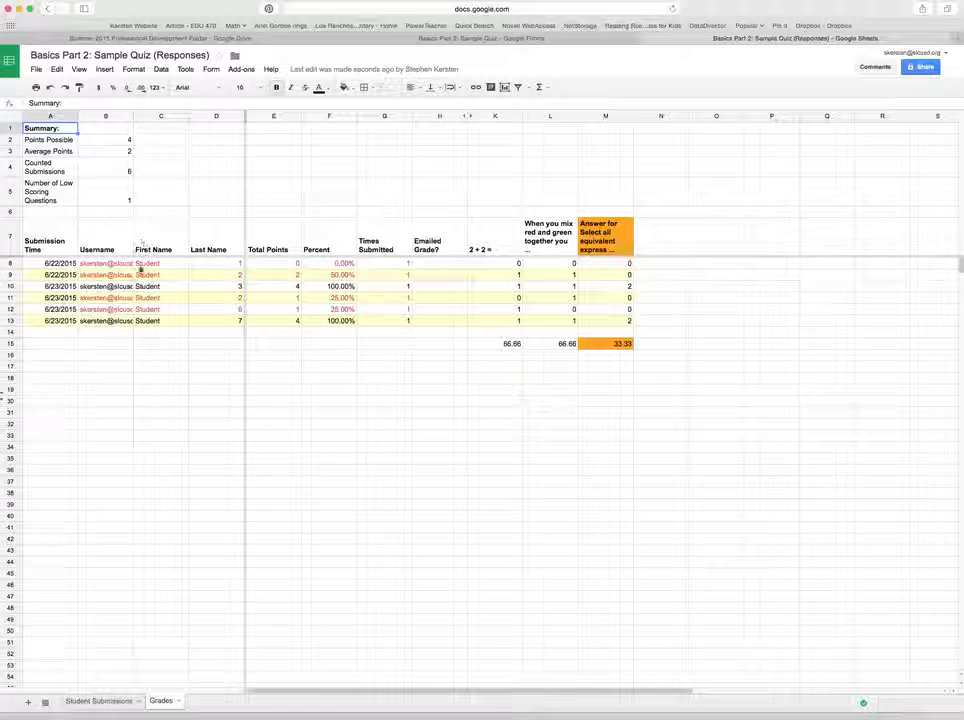
Examine the students' results in the Percent and Times Submitted columns of the Grades sheet
left_click(342, 264)
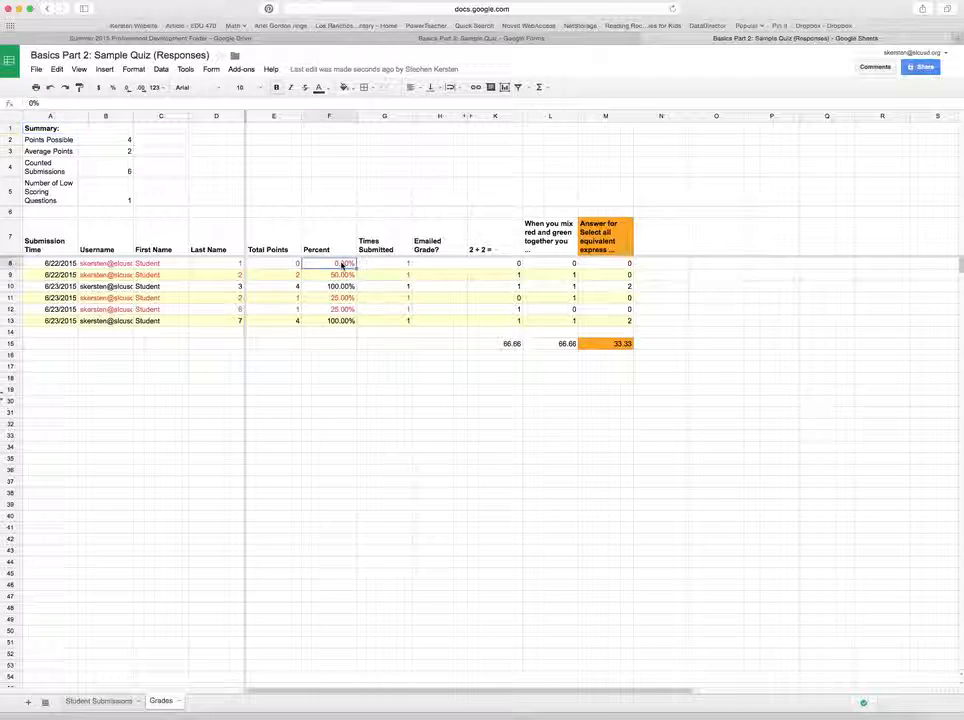
key("Down")
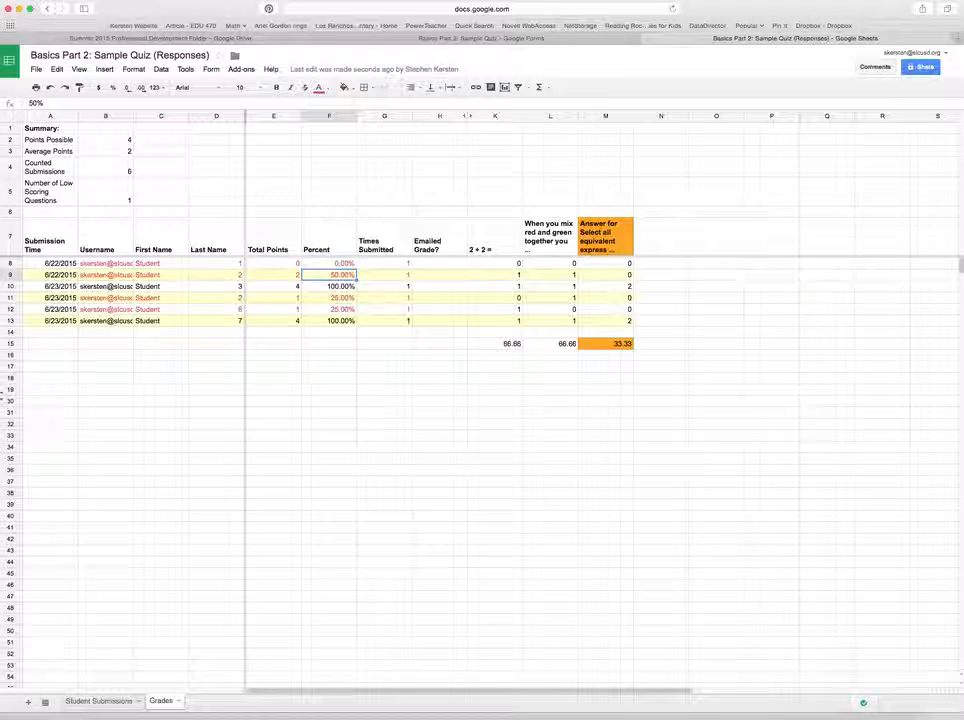
key("Down")
key("Down")
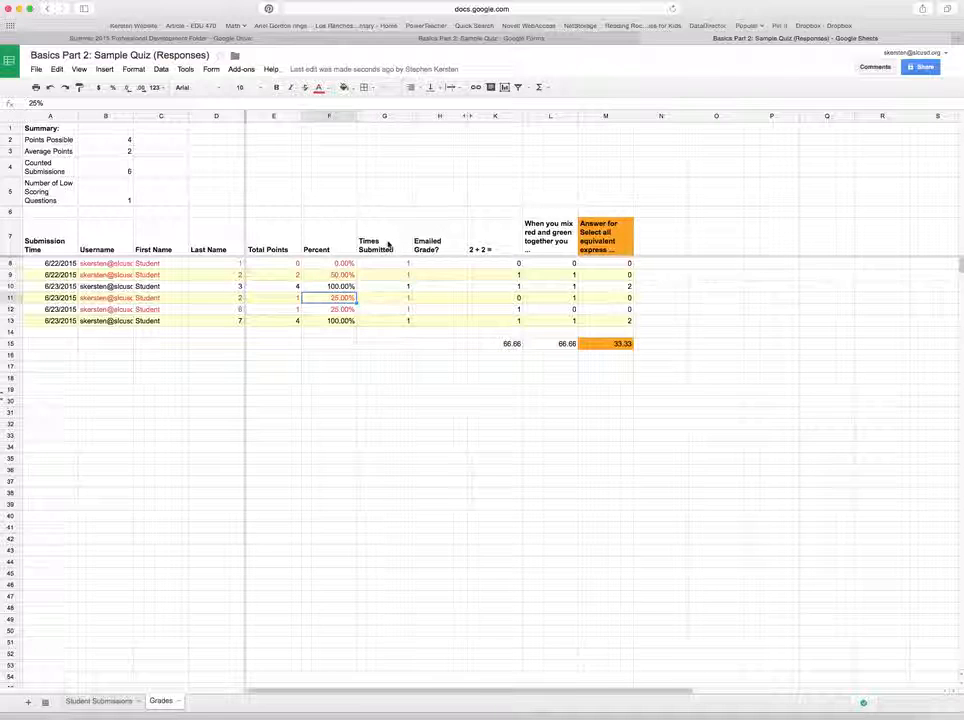
left_click(387, 245)
left_click(395, 263)
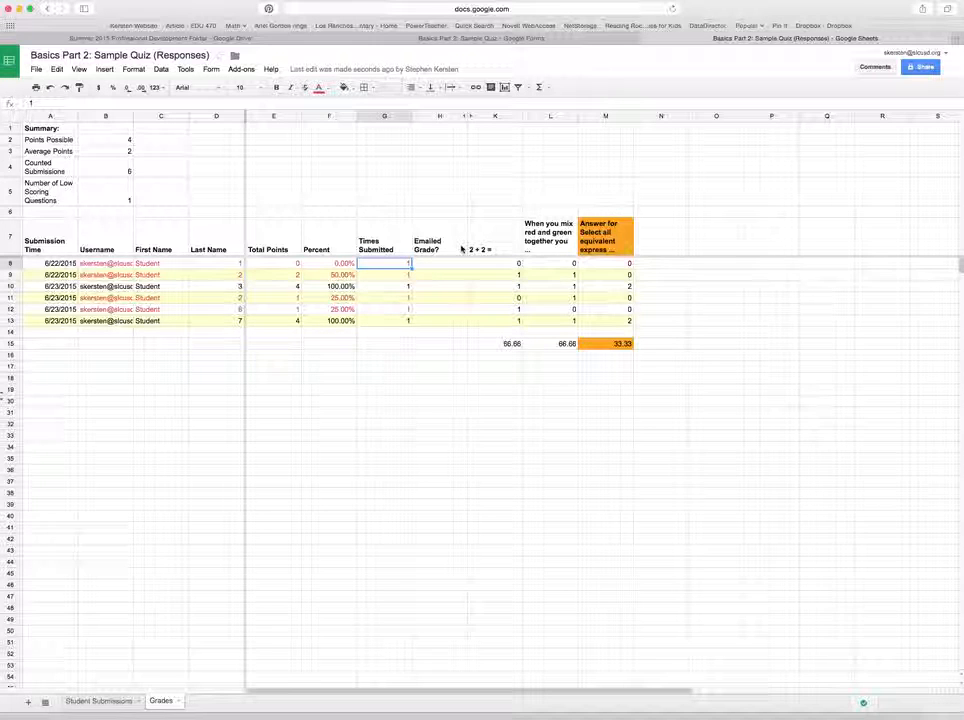
Examine the percentage of correct answers for each of the three questions in row 15
left_click(501, 343)
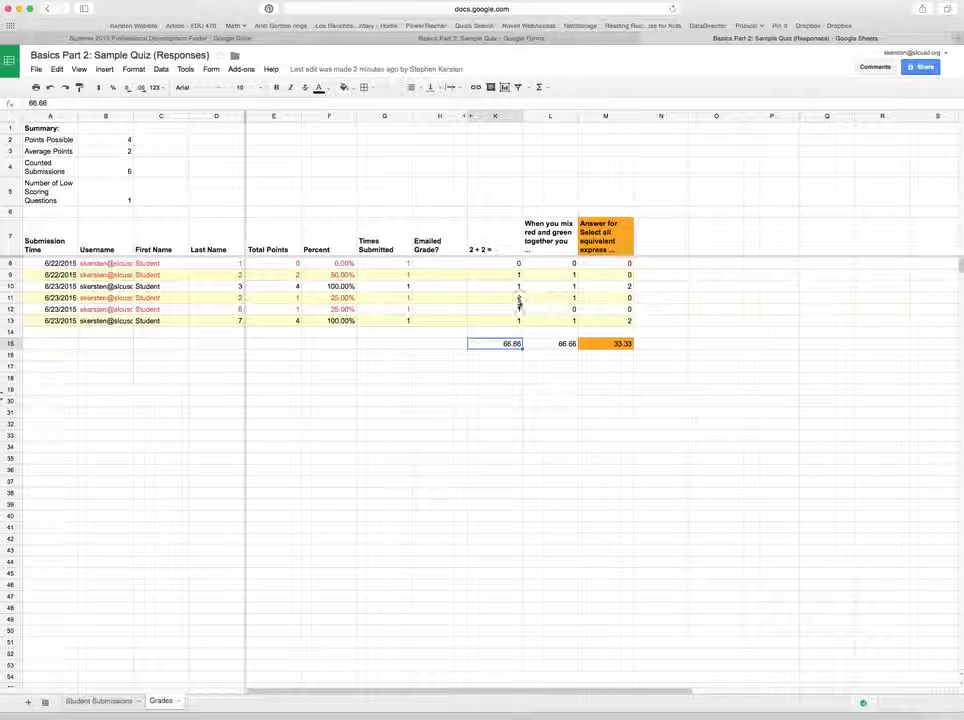
left_click(503, 346)
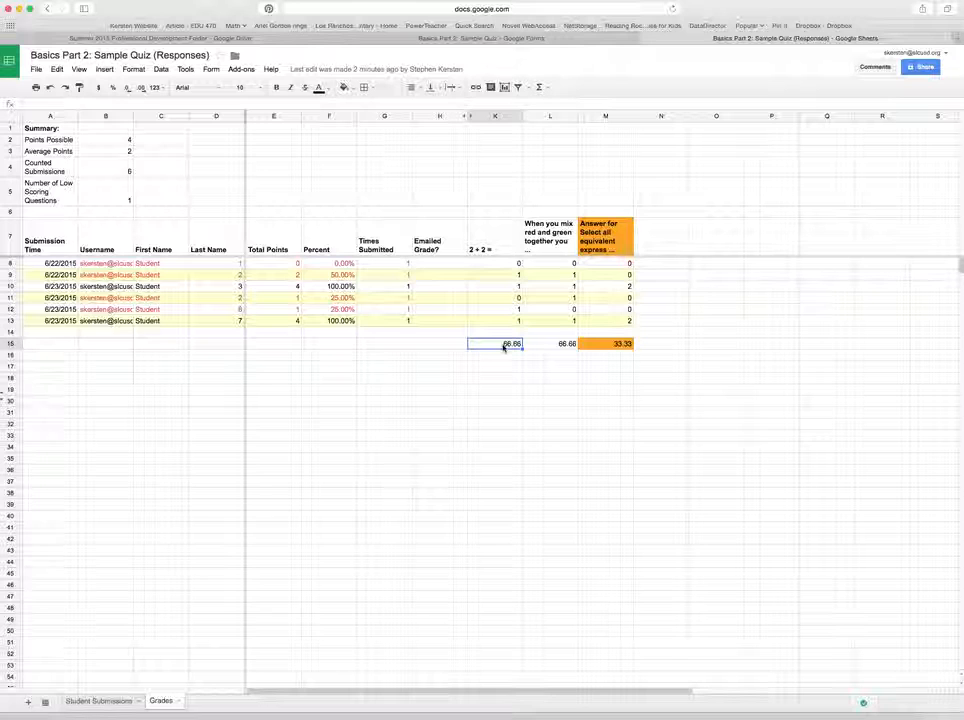
key("Right")
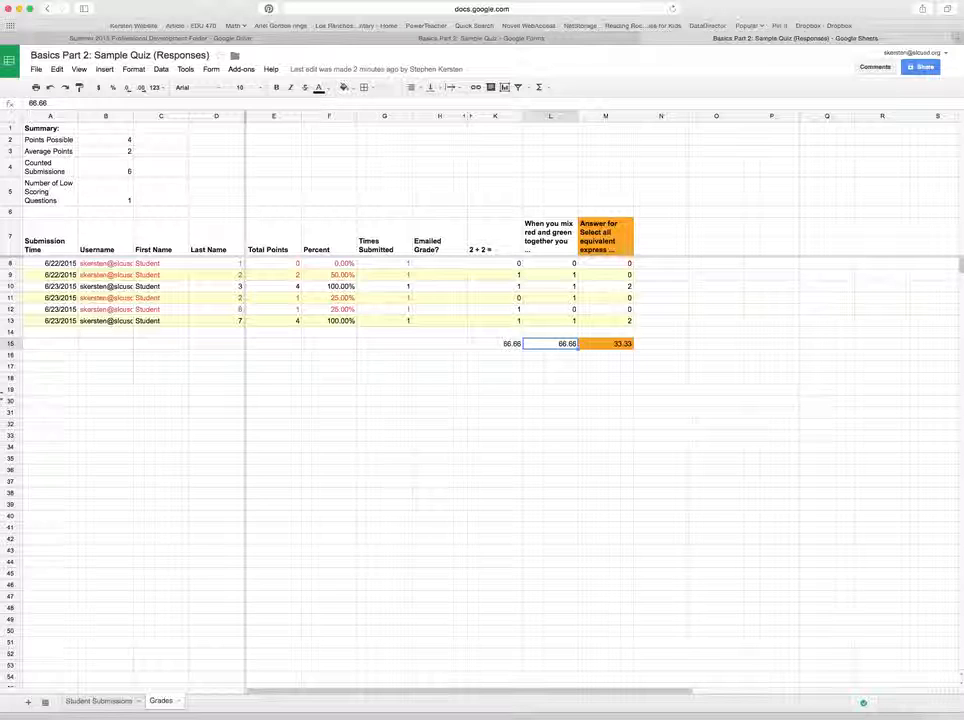
key("Right")
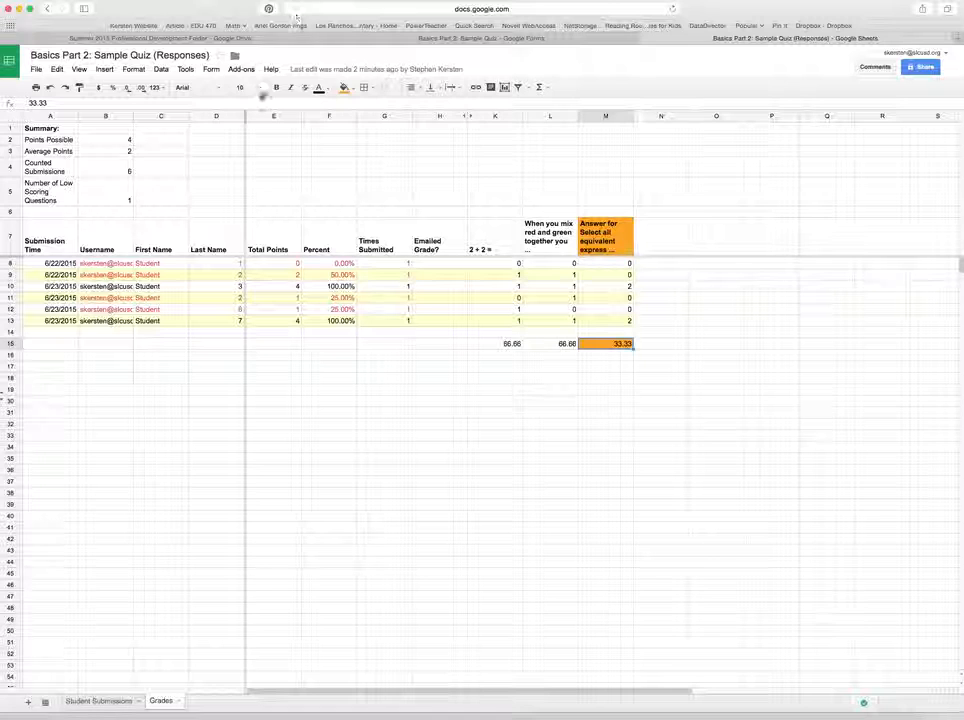
Open Flubaroo's Email Grades options for the graded quiz
left_click(242, 69)
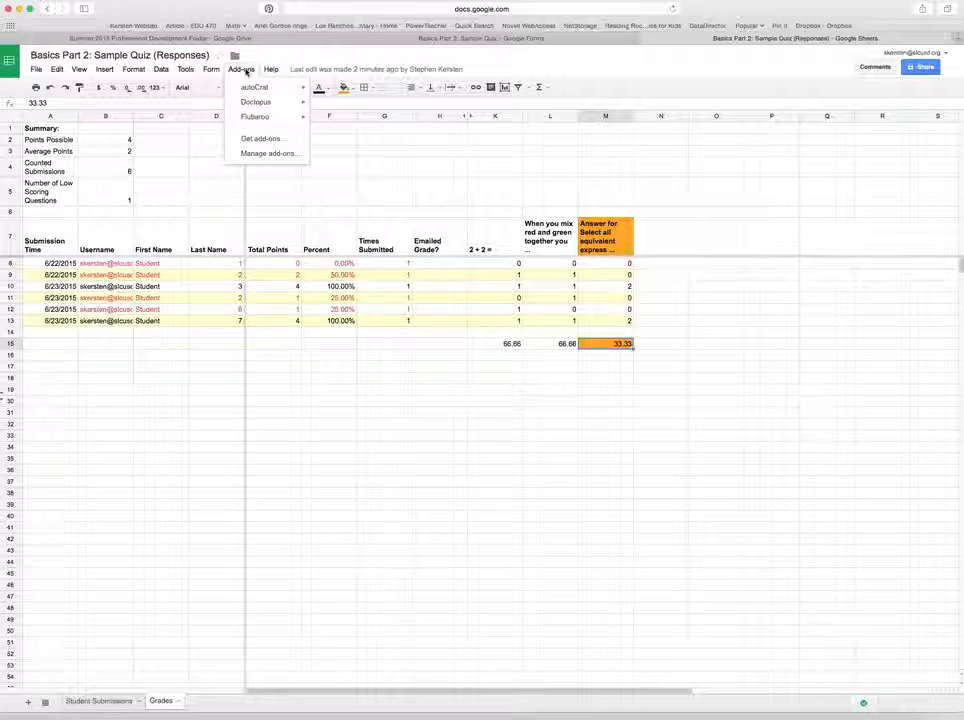
left_click(252, 117)
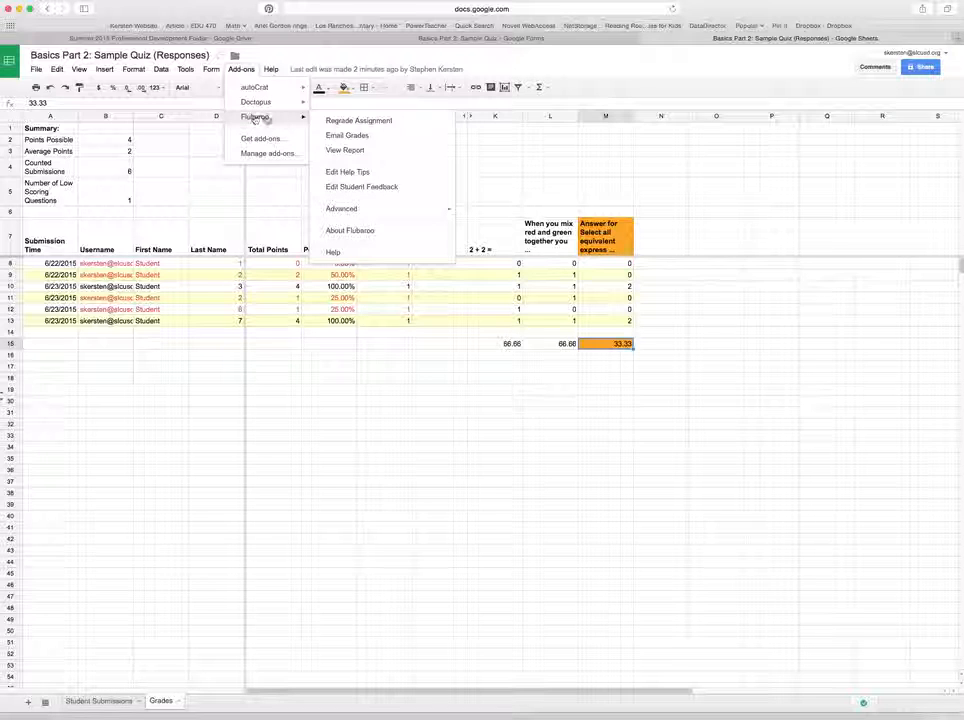
left_click(358, 137)
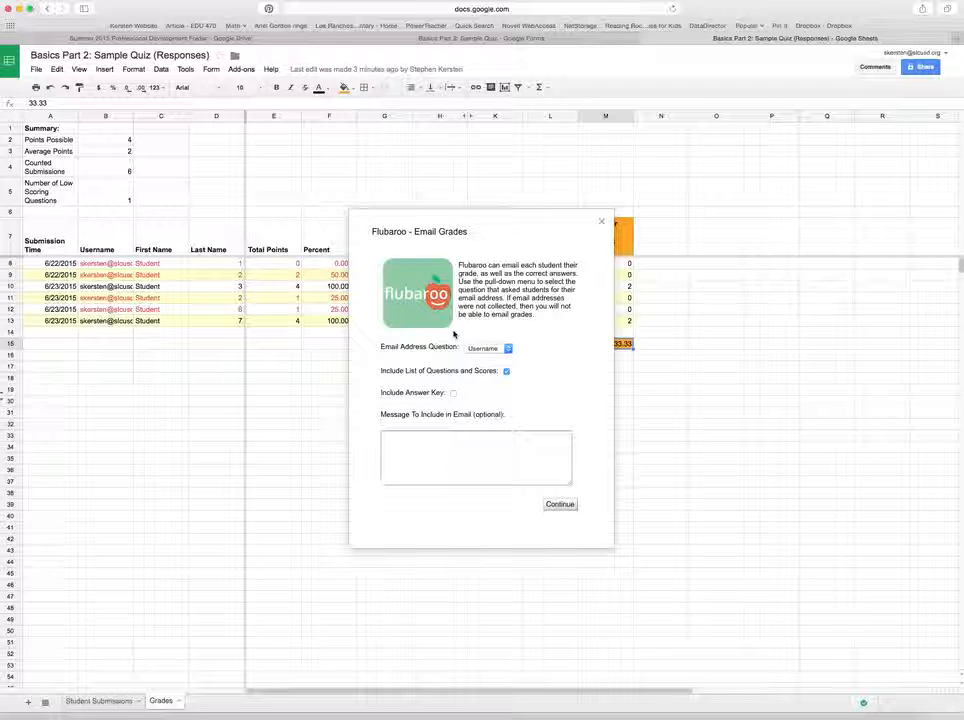
Check the quiz form's username collection setting and the Username column, and include the answer key in the grade emails
left_click(440, 38)
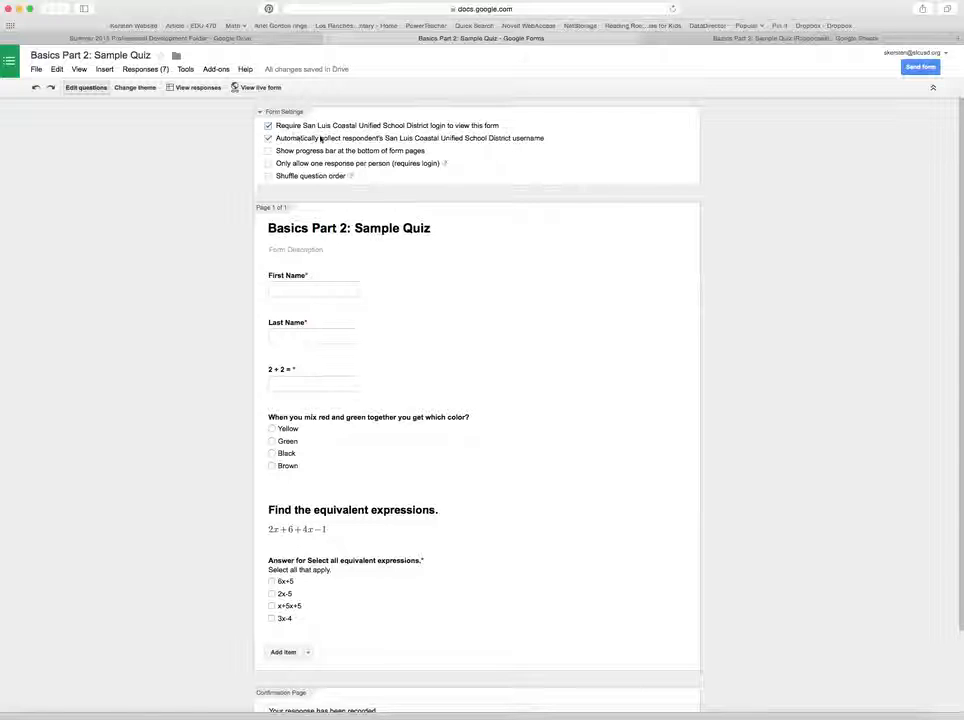
left_click(682, 37)
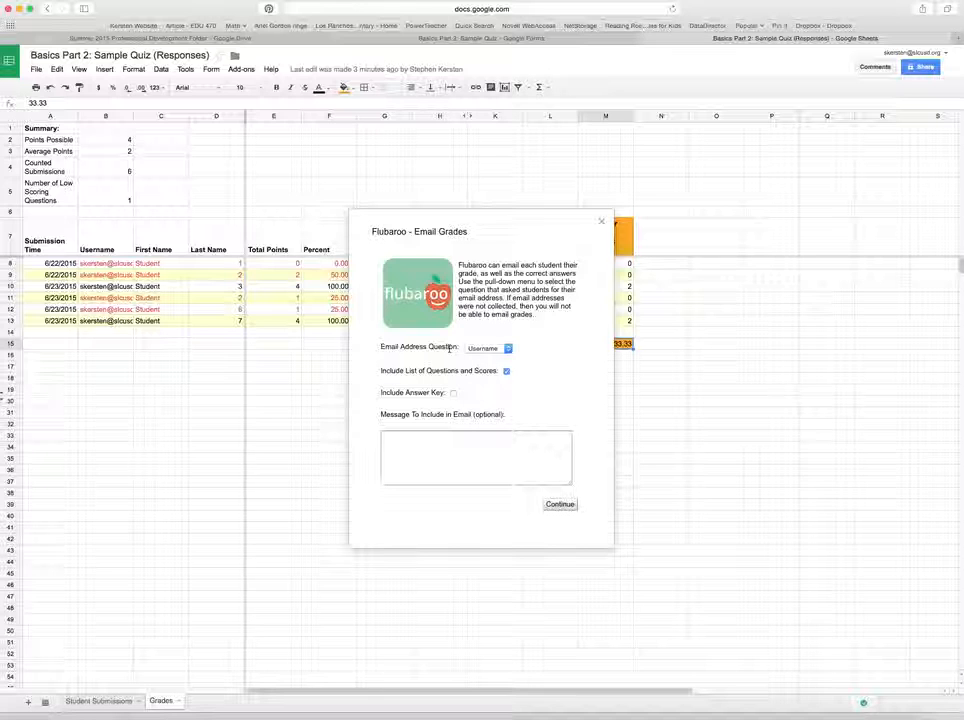
left_click(95, 251)
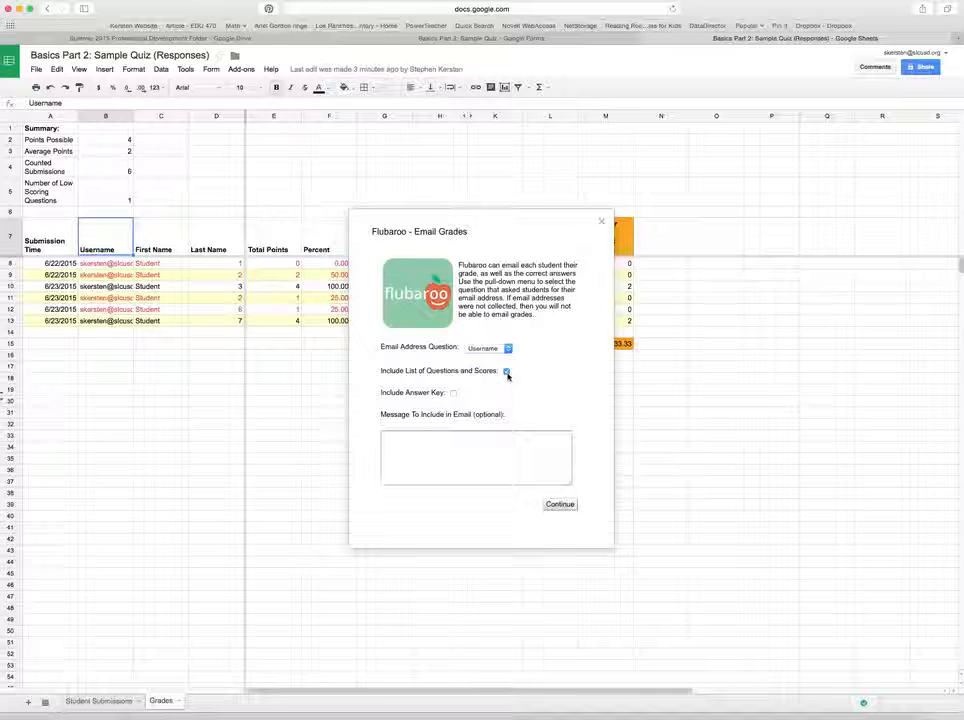
left_click(453, 394)
Try adding the optional message "Great job!" to the grade emails and clear it again
left_click(459, 440)
type("Great job!")
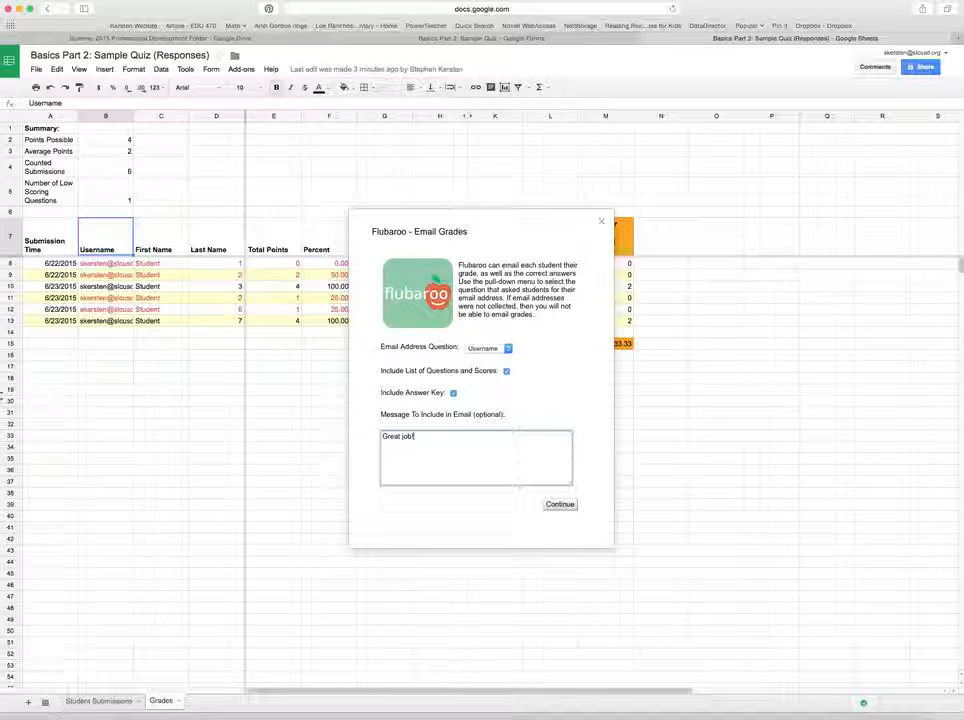
key("BackSpace")
key("BackSpace")
key("BackSpace")
key("BackSpace")
key("BackSpace")
key("BackSpace")
key("BackSpace")
key("BackSpace")
key("BackSpace")
key("BackSpace")
Email the grades to the students and dismiss the Flubaroo notification
left_click(561, 505)
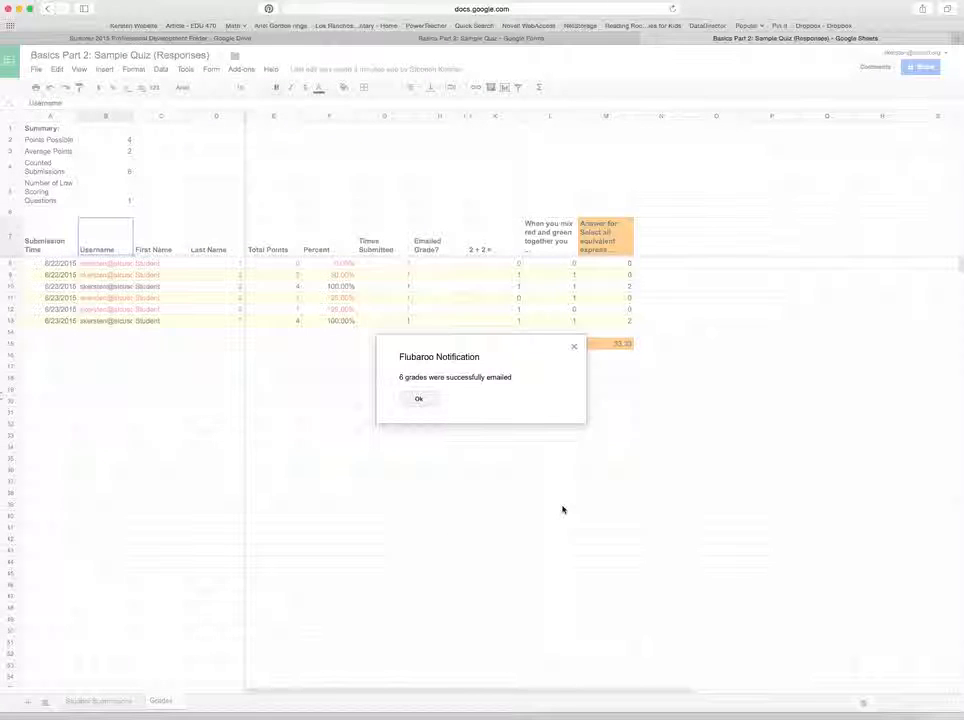
left_click(422, 399)
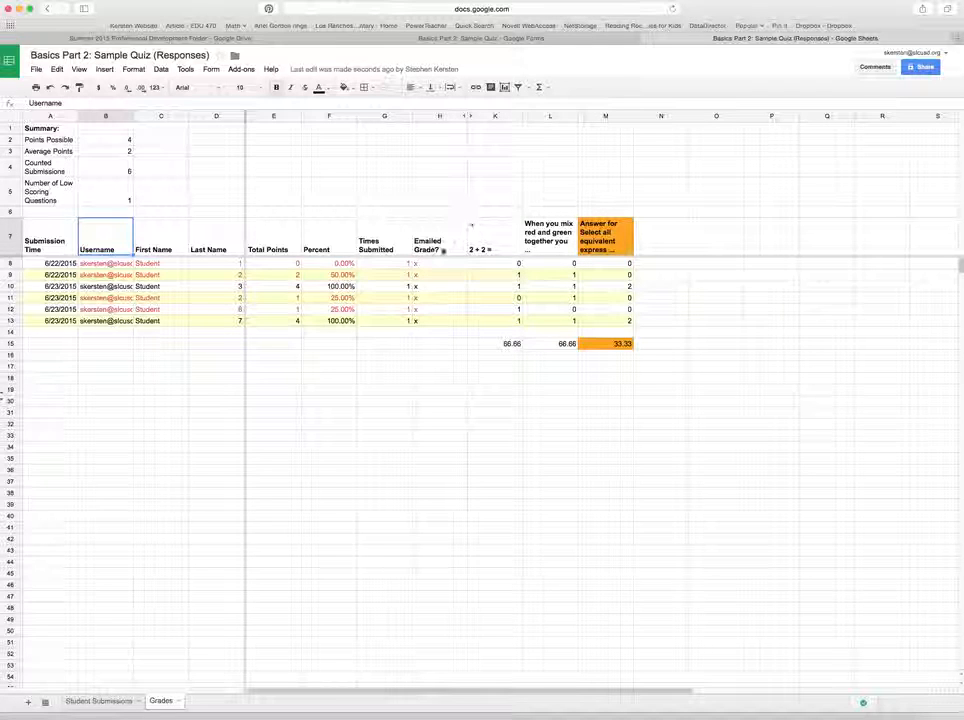
Check the Emailed Grade? marks for every student in rows 8 to 13
left_click(432, 261)
left_click(434, 274)
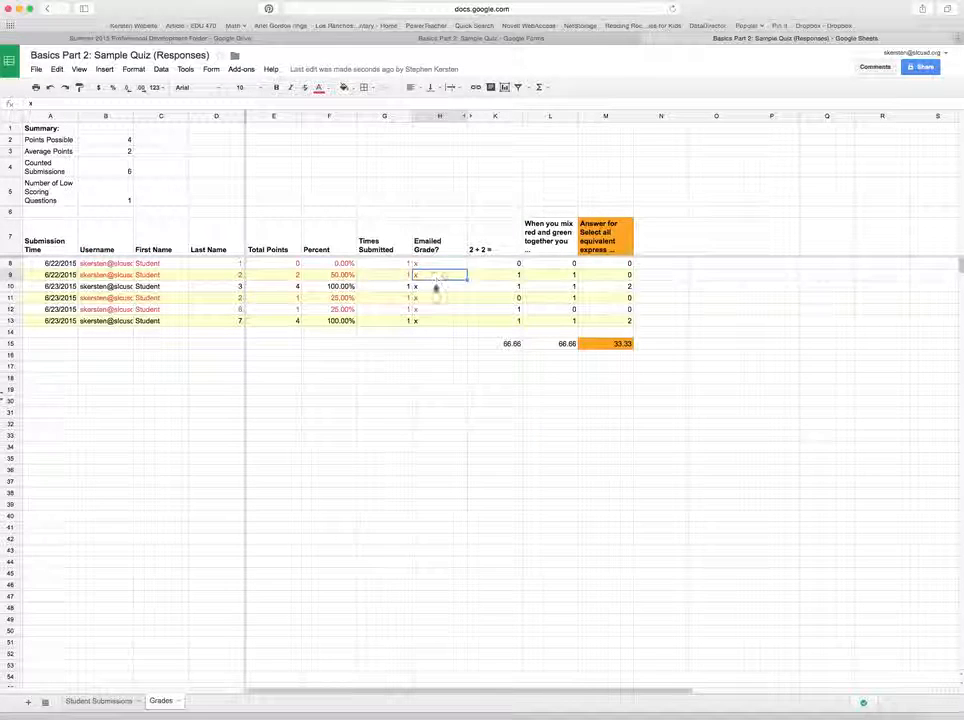
left_click(434, 287)
left_click(434, 298)
left_click(433, 309)
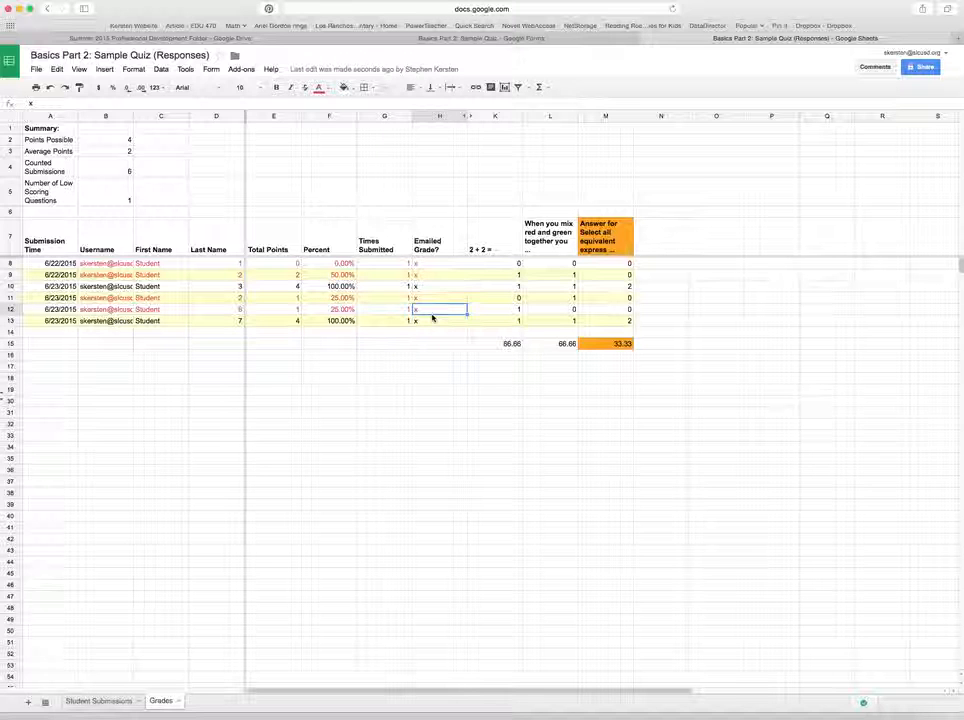
left_click(433, 321)
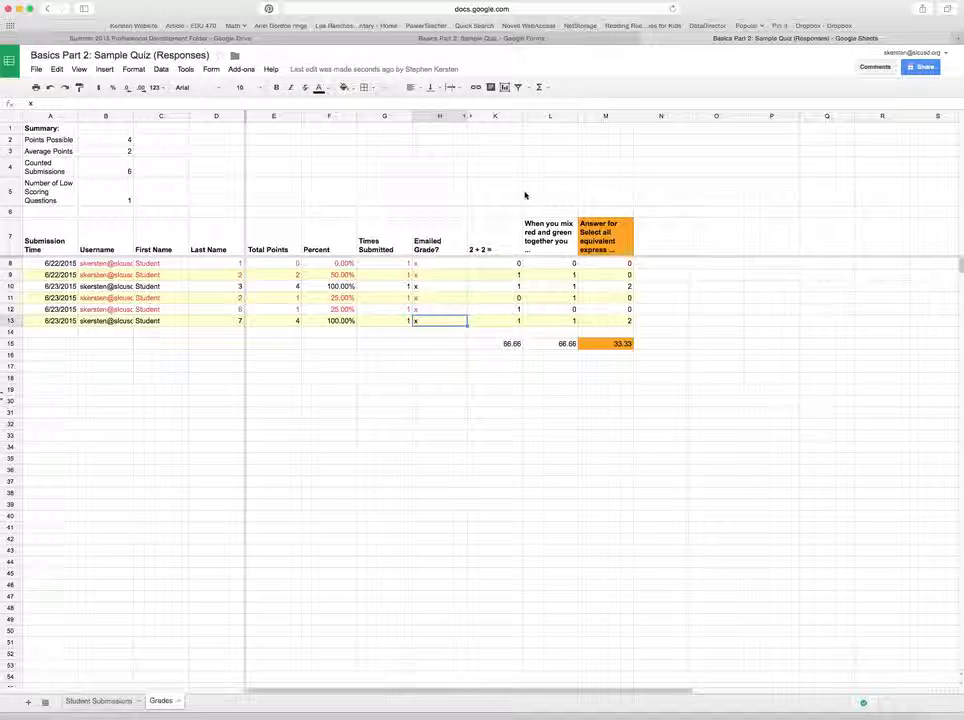
Open Gmail in a new browser tab and review the emailed grade reports for "Basics Part 2: Sample Quiz"
key("super+t")
type("gmail")
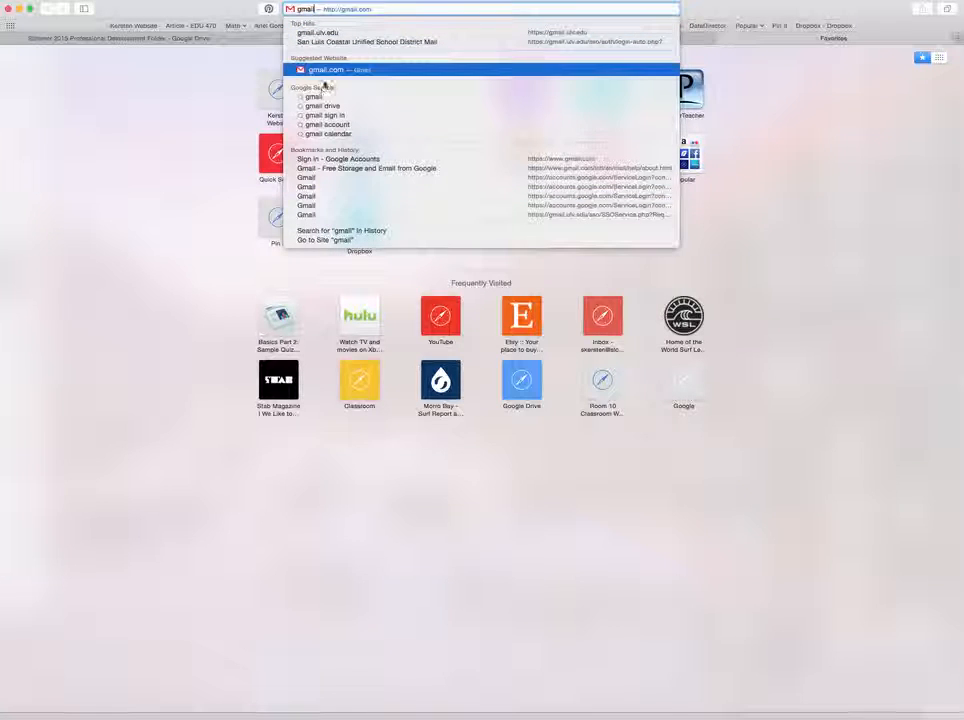
left_click(325, 70)
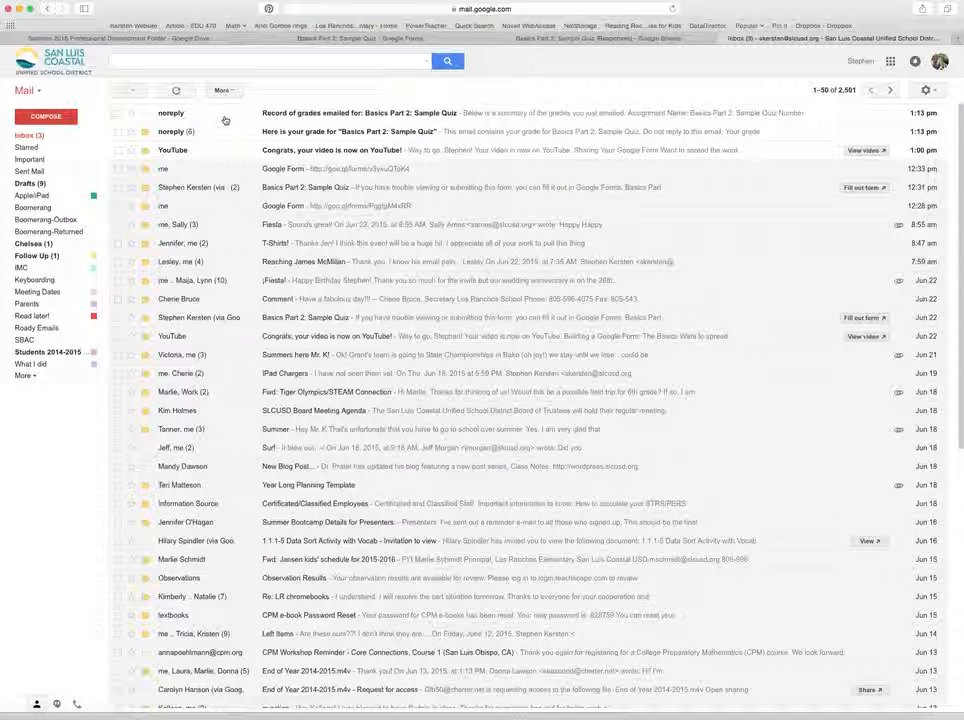
left_click(222, 130)
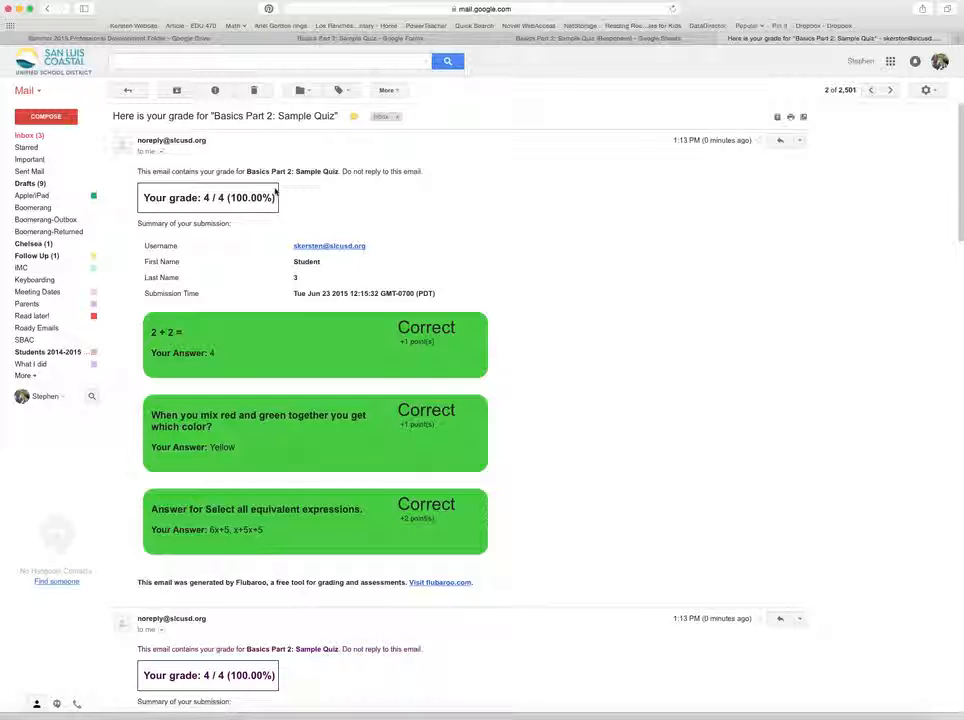
scroll(276, 190, "down", 3)
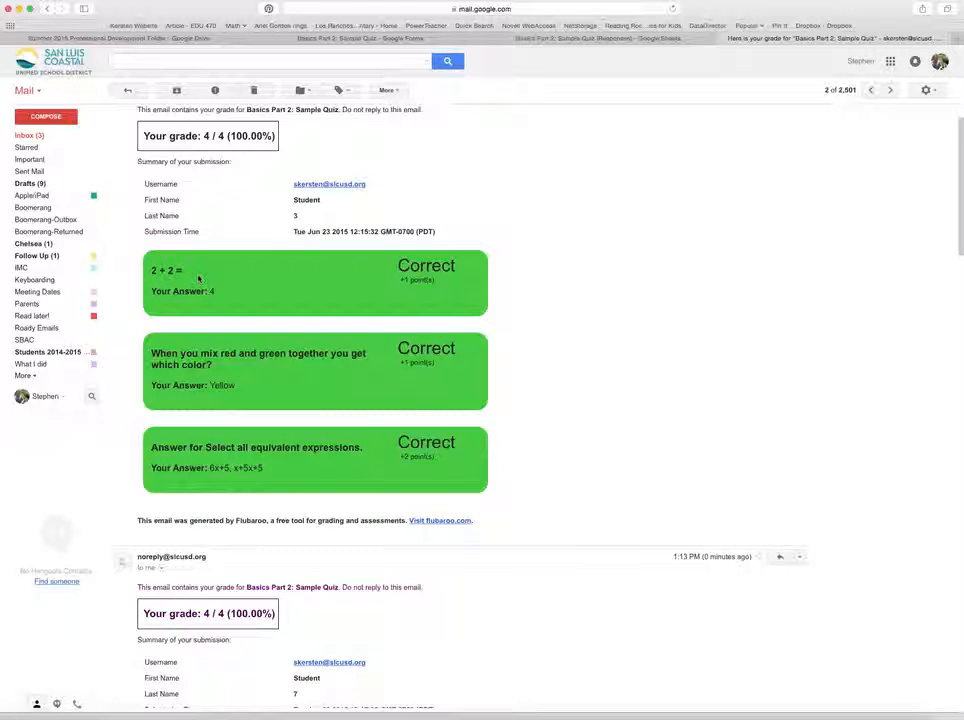
scroll(243, 290, "down", 1)
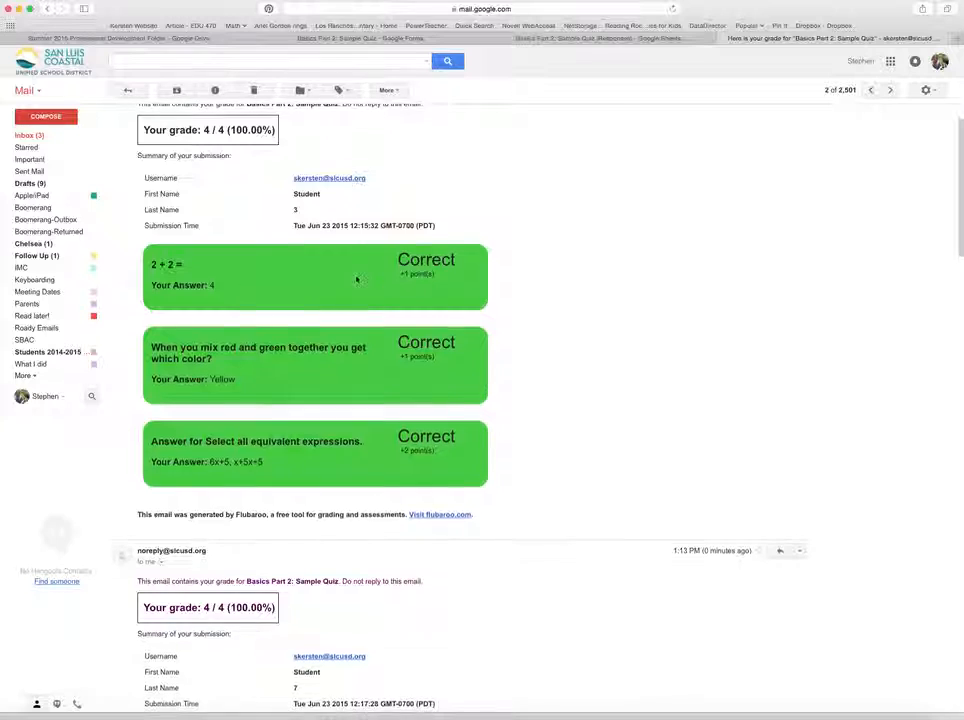
scroll(397, 286, "down", 15)
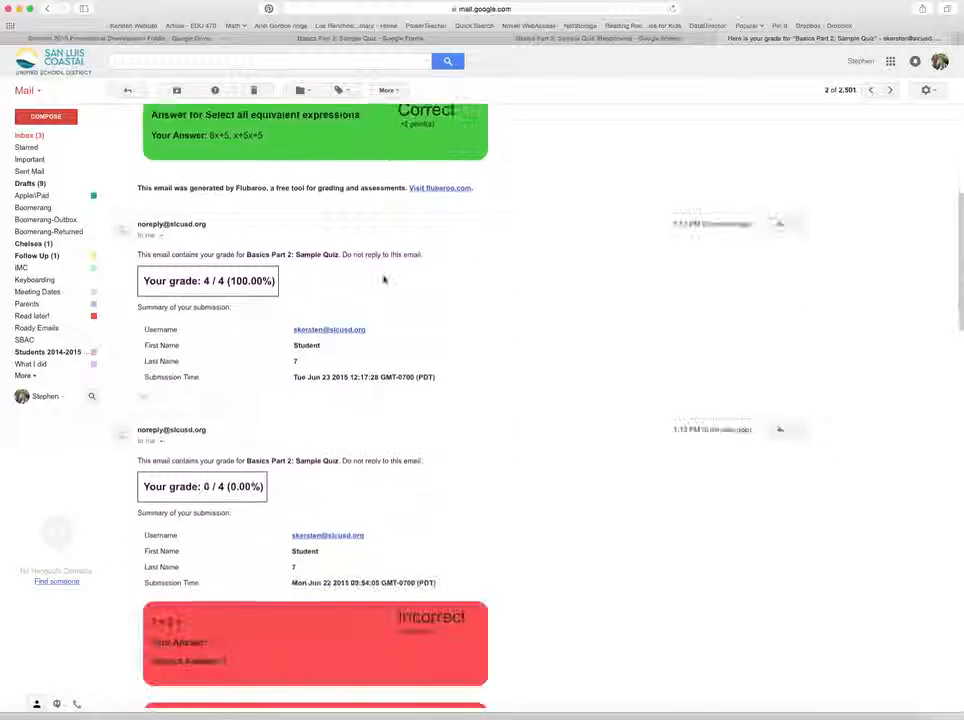
Examine the next emailed grade reports, comparing the submitted and correct answers for each question marked incorrect
scroll(381, 278, "down", 1)
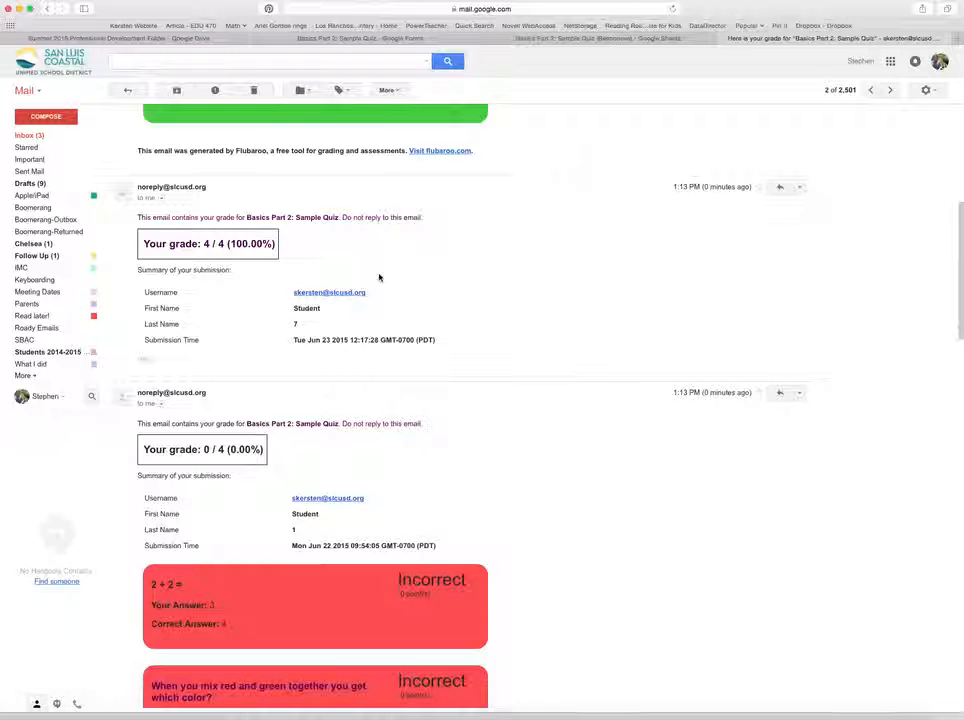
scroll(379, 277, "down", 6)
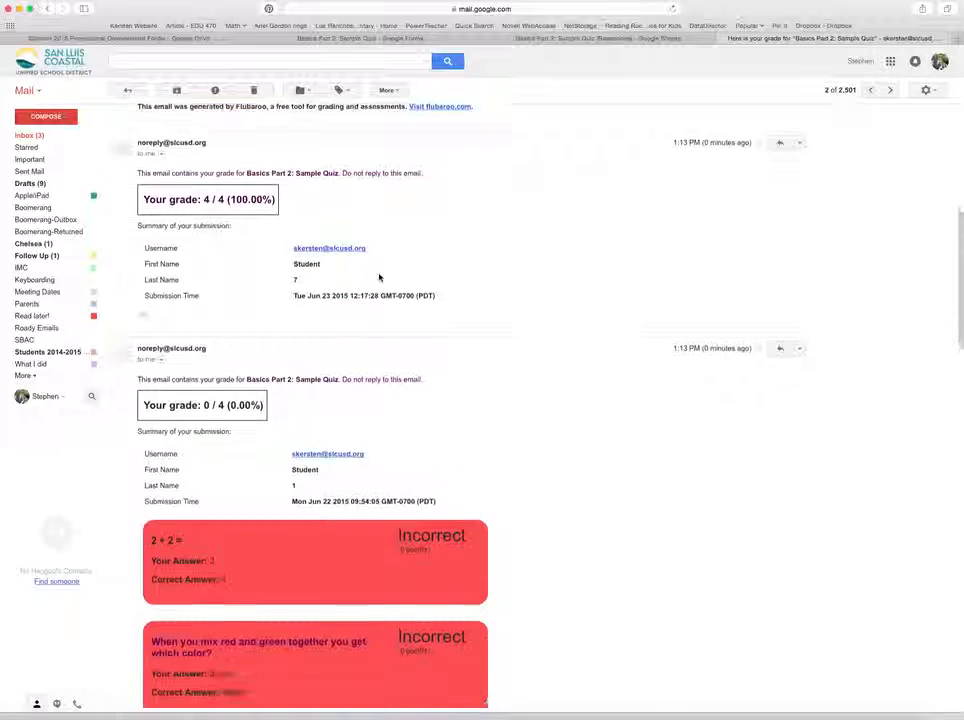
scroll(379, 277, "down", 2)
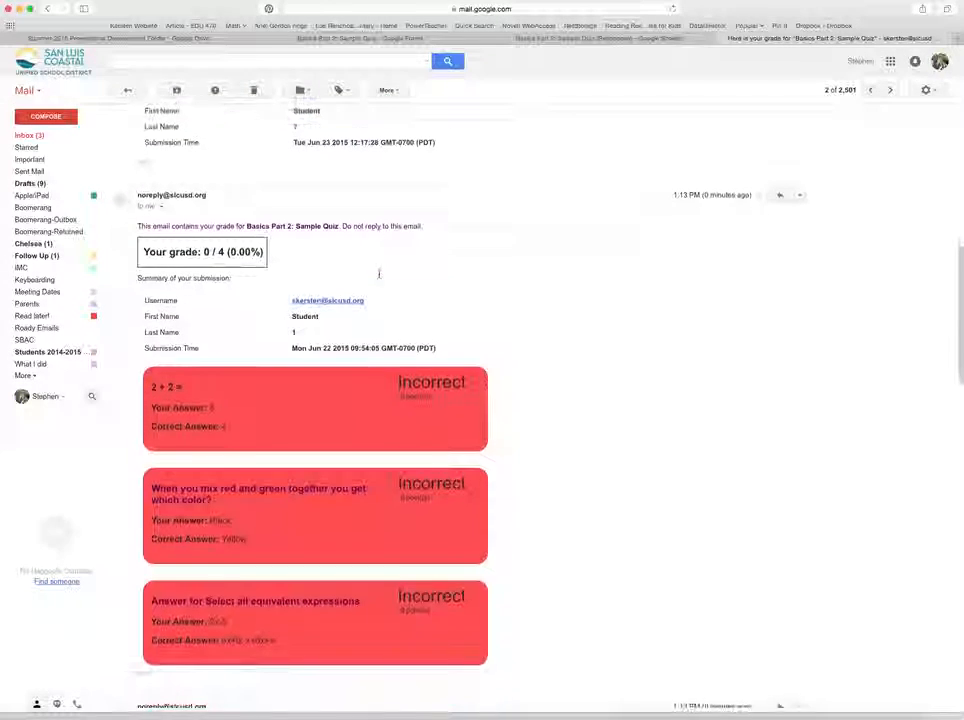
scroll(260, 296, "down", 1)
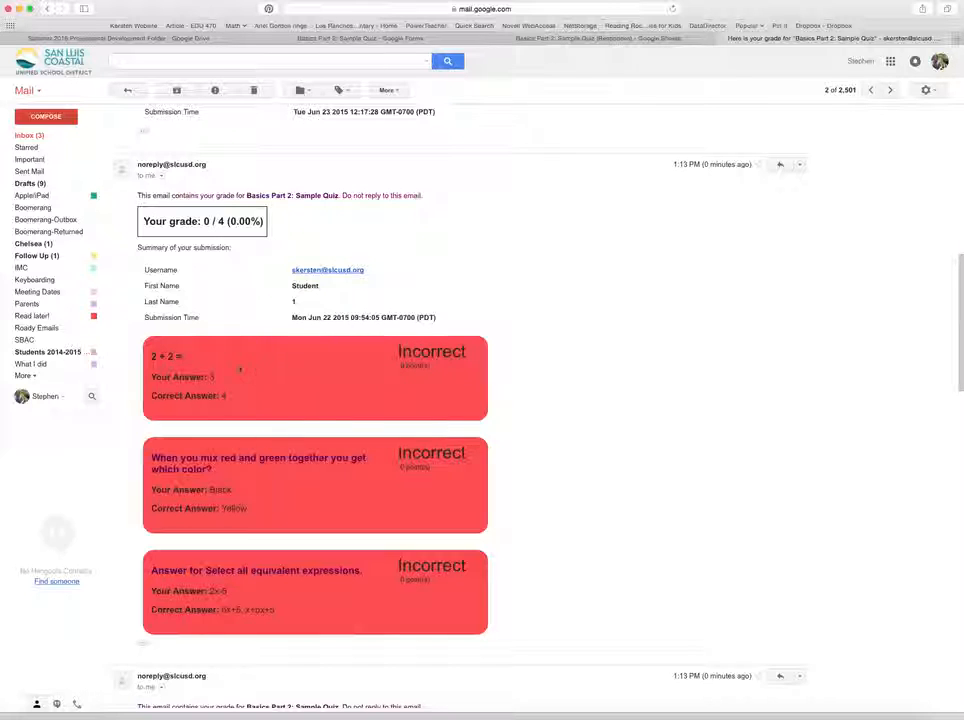
scroll(219, 400, "down", 2)
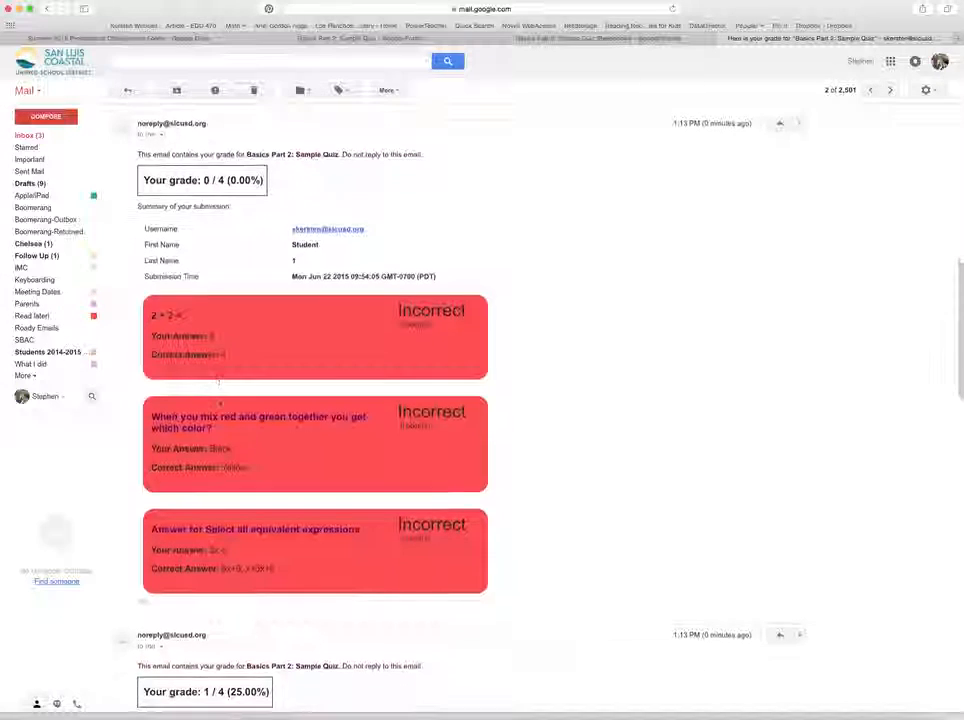
Return to the inbox and read the summary email "Record of grades emailed for: Basics Part 2: Sample Quiz"
left_click(42, 139)
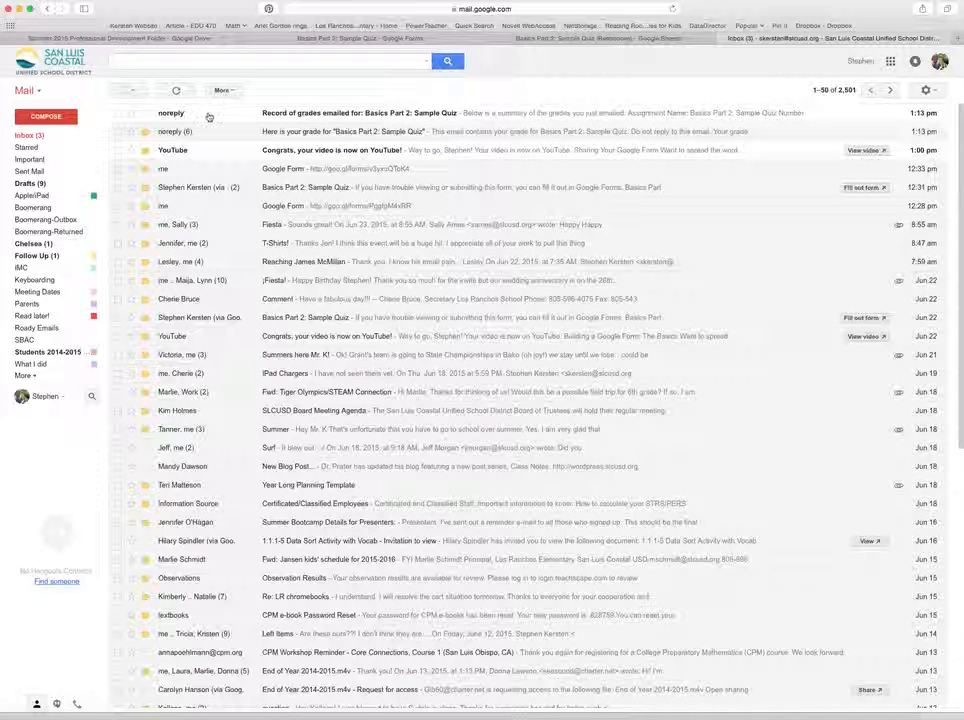
left_click(208, 117)
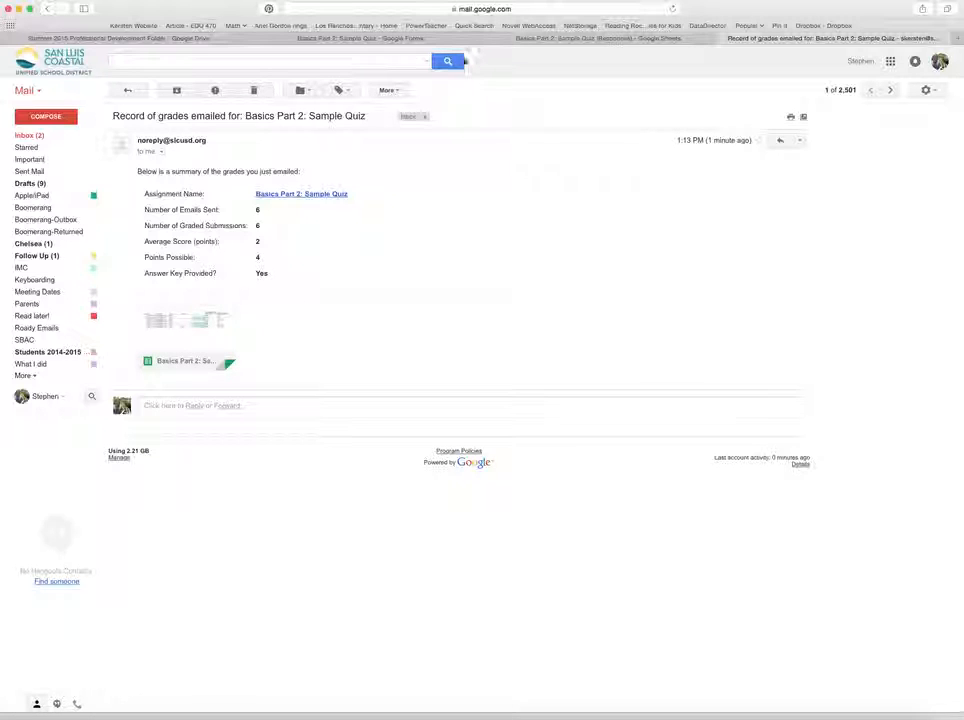
Switch to the "Basics Part 2: Sample Quiz (Responses)" spreadsheet in Google Sheets and close it
left_click(432, 41)
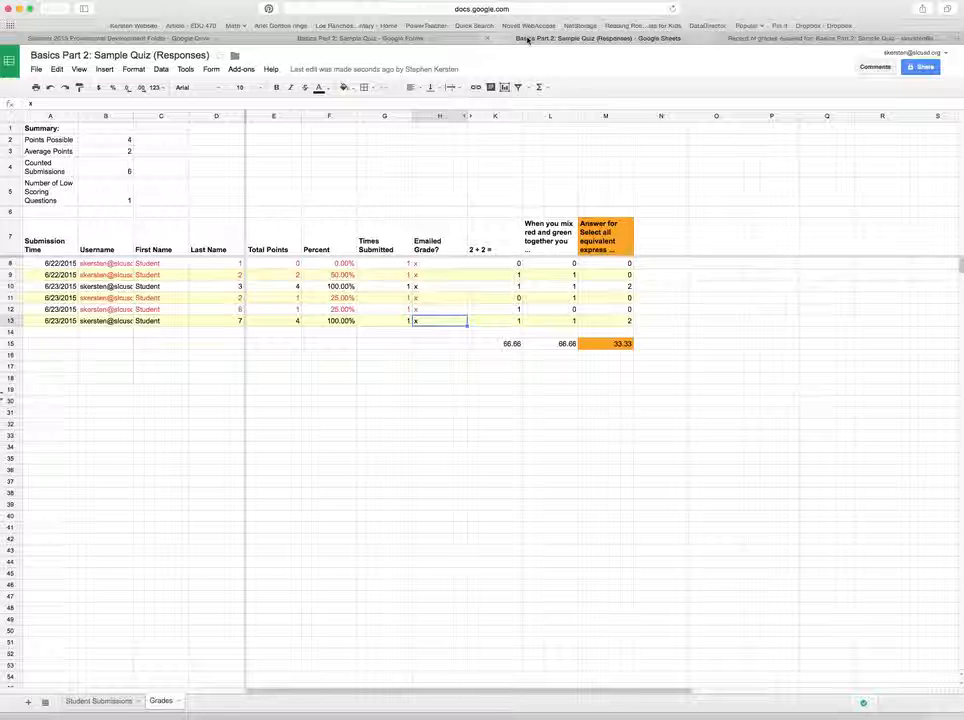
left_click(528, 40)
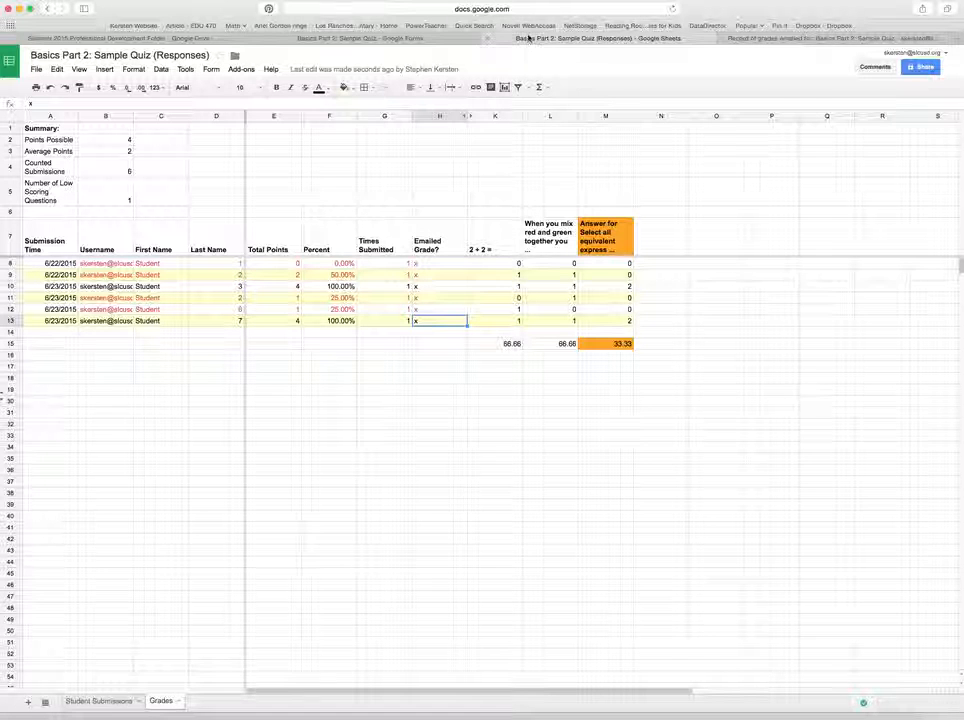
left_click(488, 40)
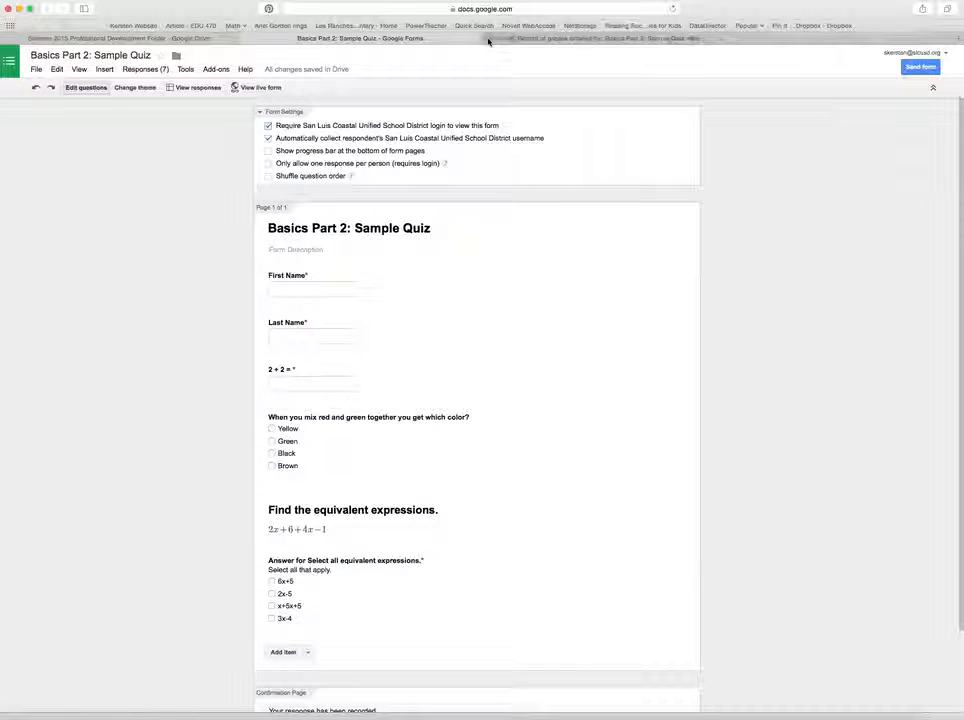